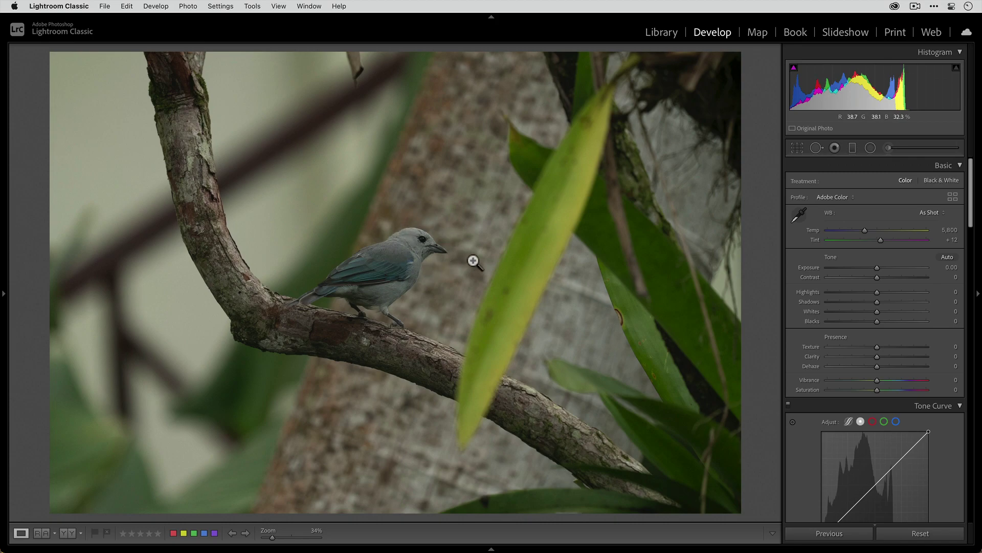
# Step: Show the info overlay and set Exposure +0.65, Highlights +3, Shadows +15, Whites +30, Blacks +10
pyautogui.press('i')
pyautogui.moveTo(876, 266); pyautogui.dragTo(883, 266)
pyautogui.click(883, 266)
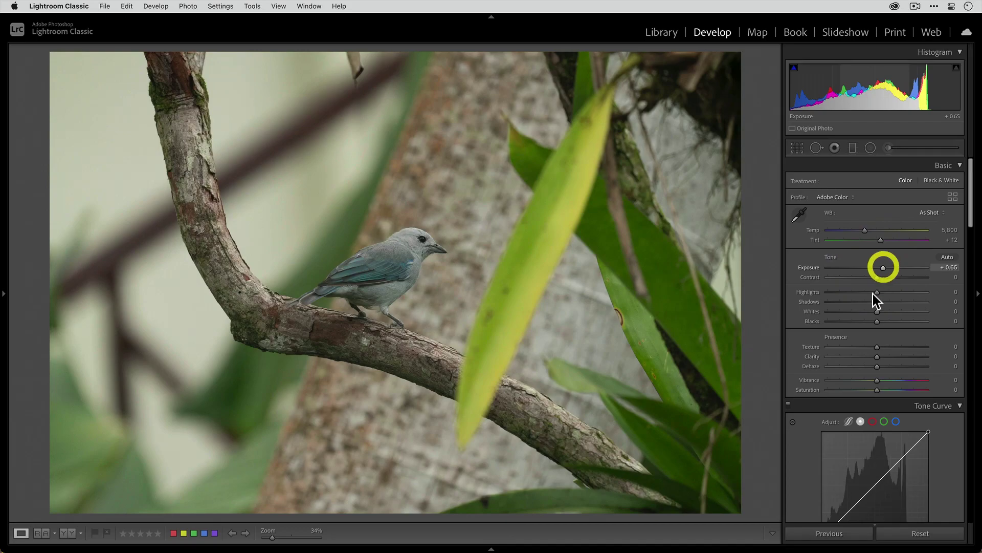
pyautogui.moveTo(877, 311); pyautogui.dragTo(890, 310)
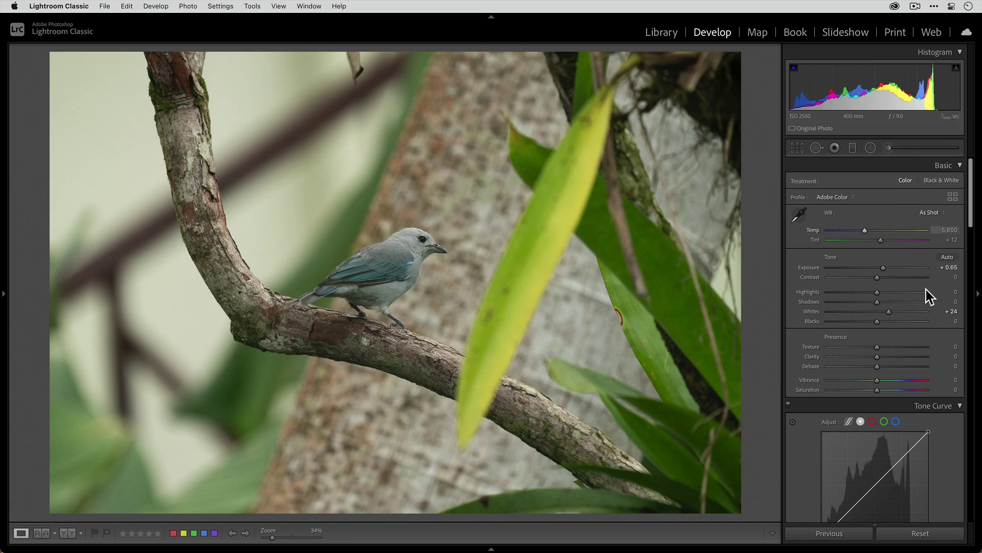
pyautogui.click(892, 312)
pyautogui.click(877, 294)
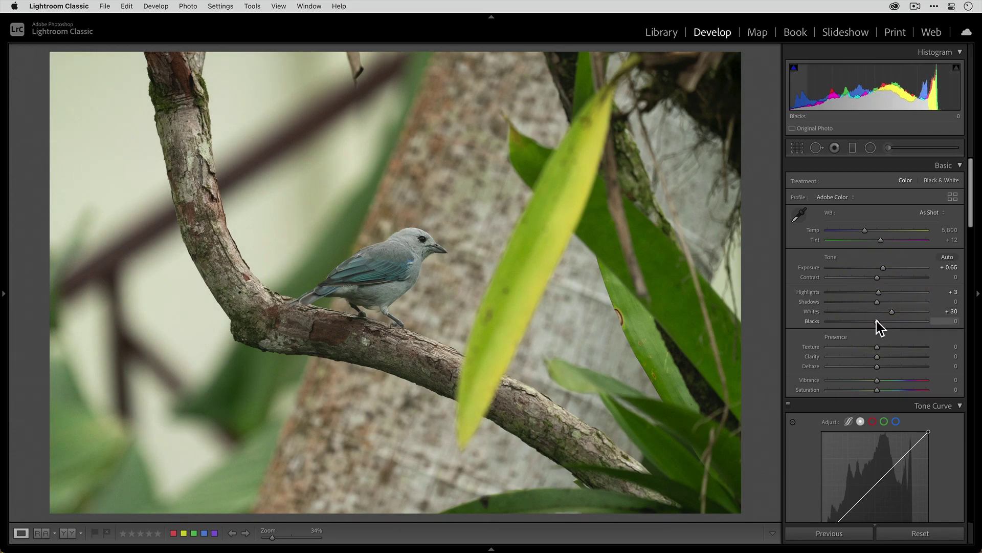
pyautogui.moveTo(877, 321); pyautogui.dragTo(884, 303)
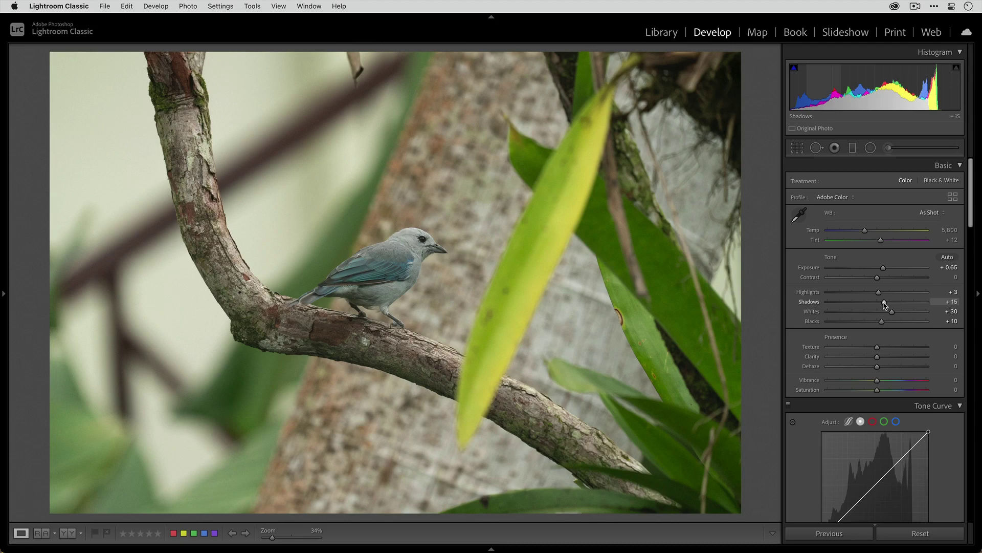
# Step: Add a slightly raised upper-midtone point and a darker shadow point to the tone curve, toggling it to compare
pyautogui.scroll(-6, 887, 305)
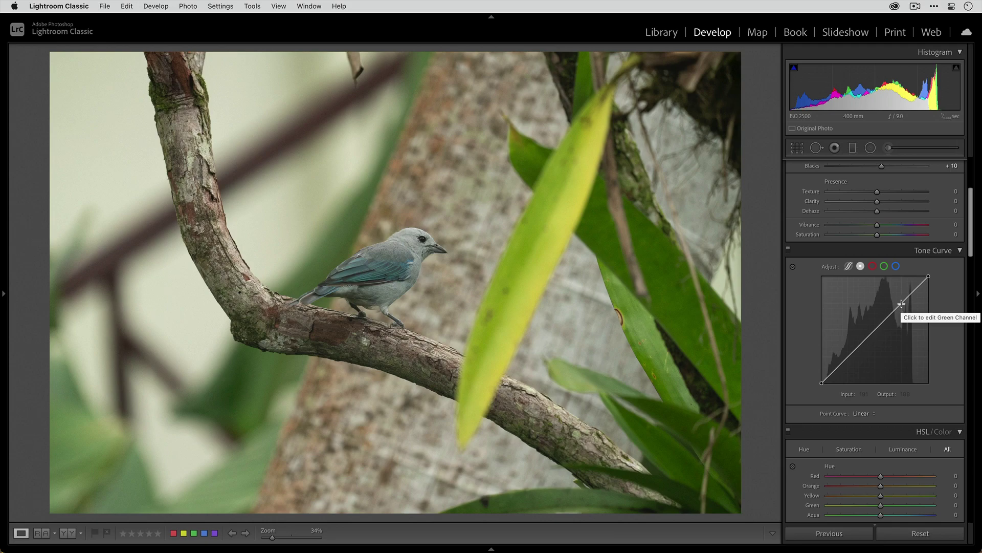
pyautogui.click(901, 304)
pyautogui.moveTo(901, 304); pyautogui.dragTo(902, 299)
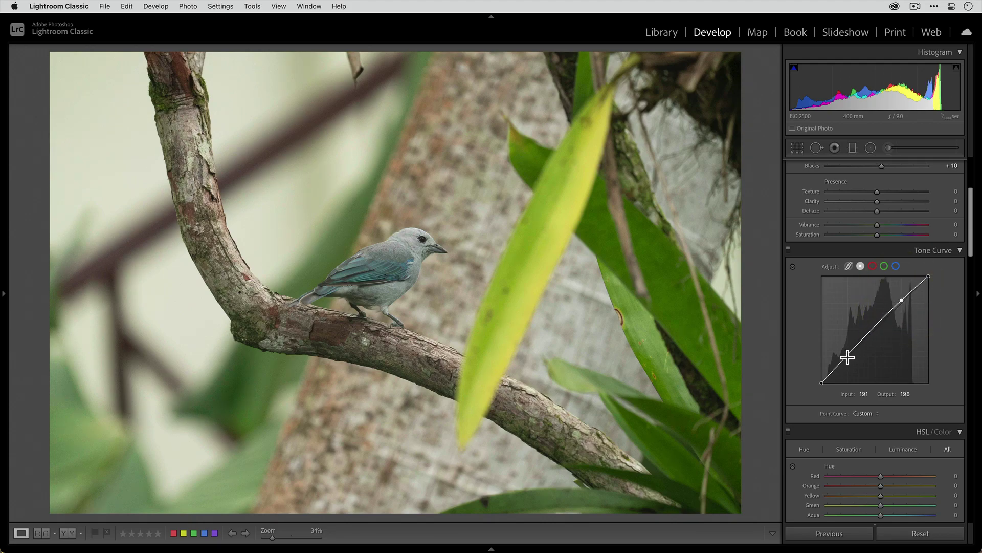
pyautogui.moveTo(847, 356); pyautogui.dragTo(874, 330)
pyautogui.click(788, 250)
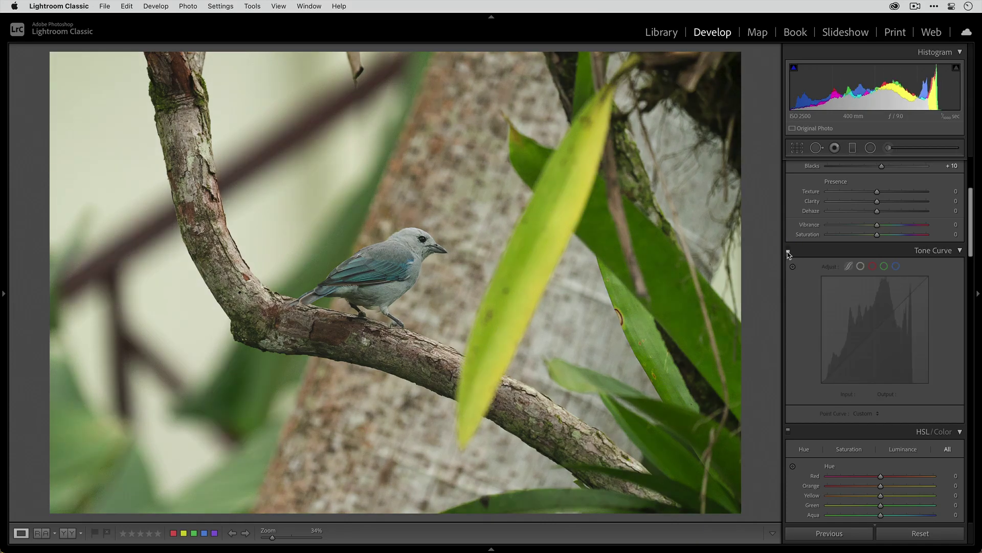
pyautogui.click(788, 251)
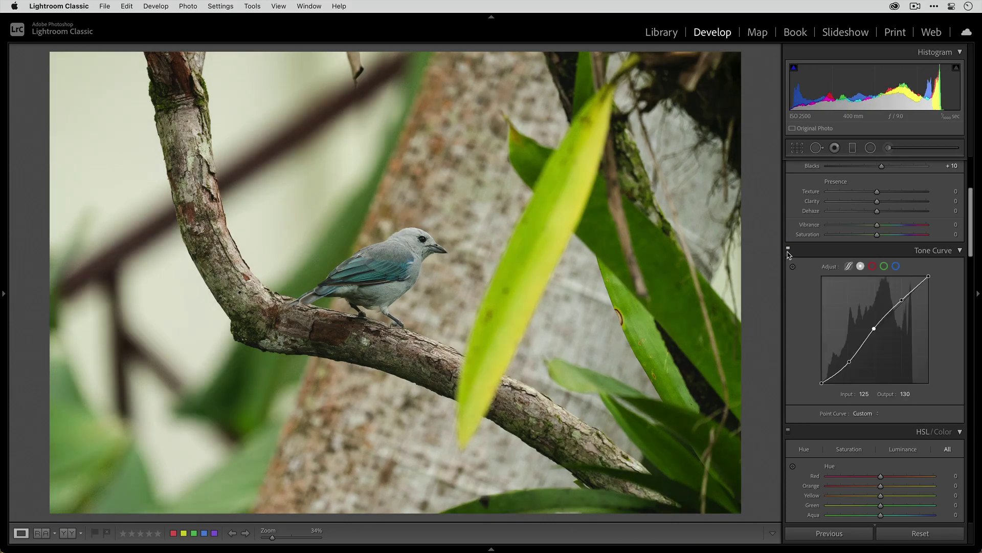
pyautogui.scroll(5, 854, 297)
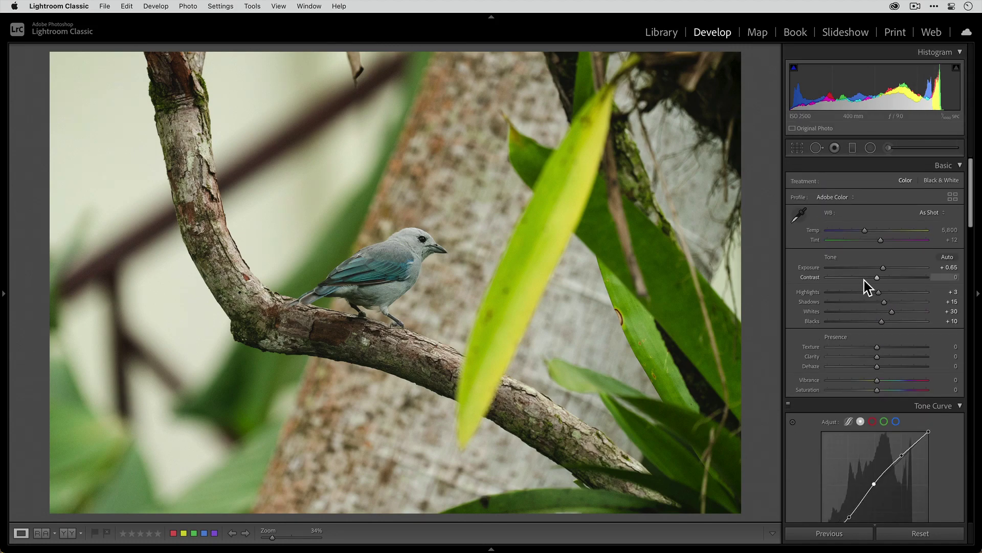
pyautogui.scroll(-3, 846, 305)
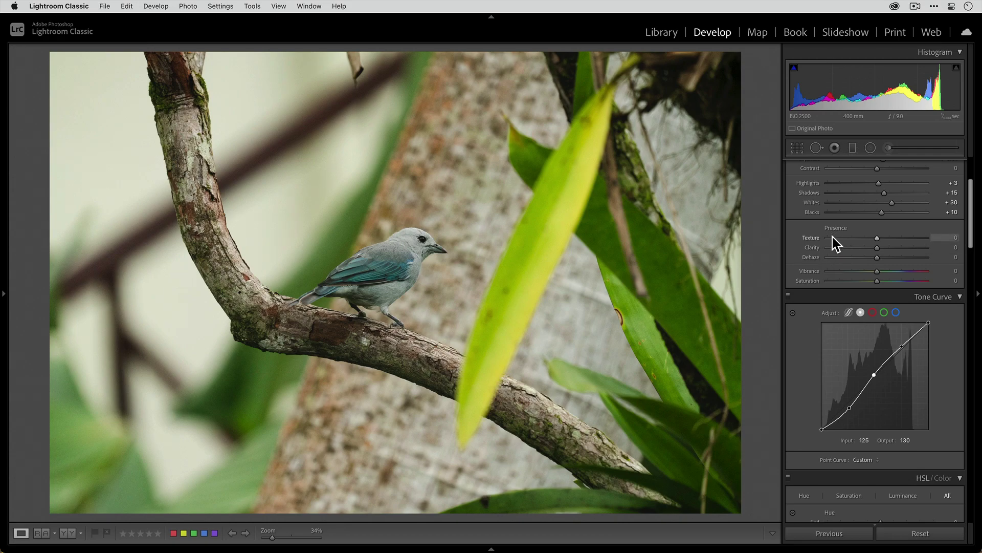
# Step: Set Vibrance to +4 and sample the bird's grey body for white balance (Temp 5,850, Tint +32)
pyautogui.click(879, 271)
pyautogui.scroll(2, 879, 272)
pyautogui.scroll(5, 879, 274)
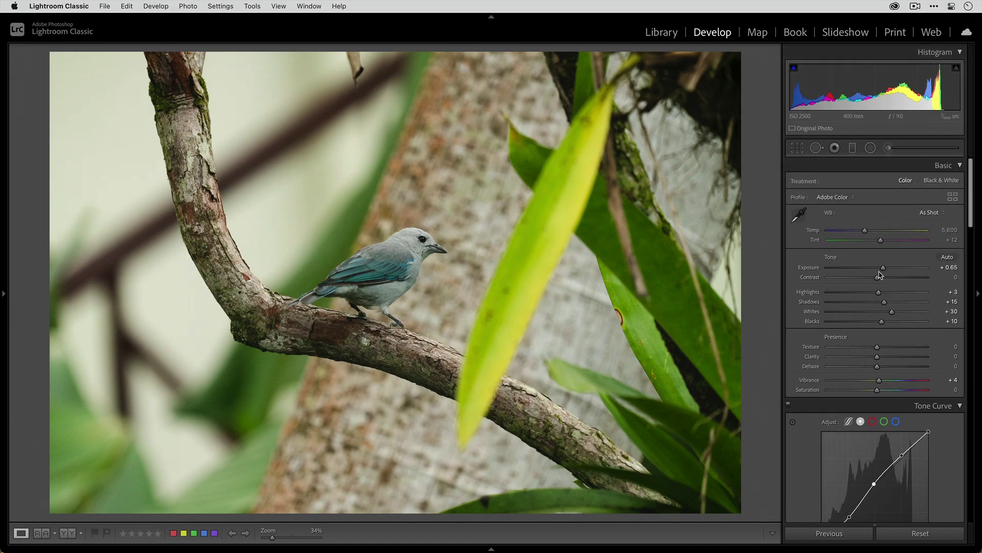
pyautogui.click(799, 213)
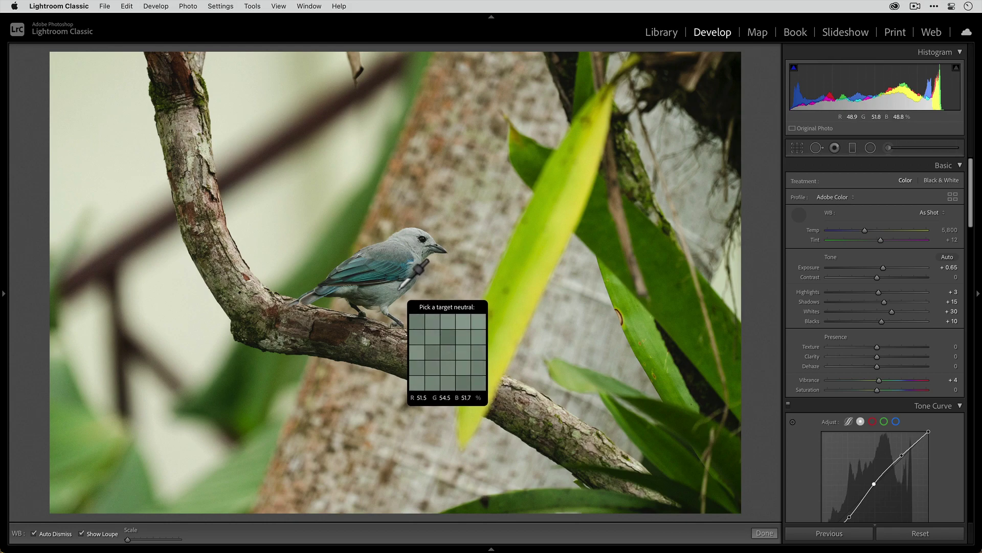
pyautogui.click(401, 287)
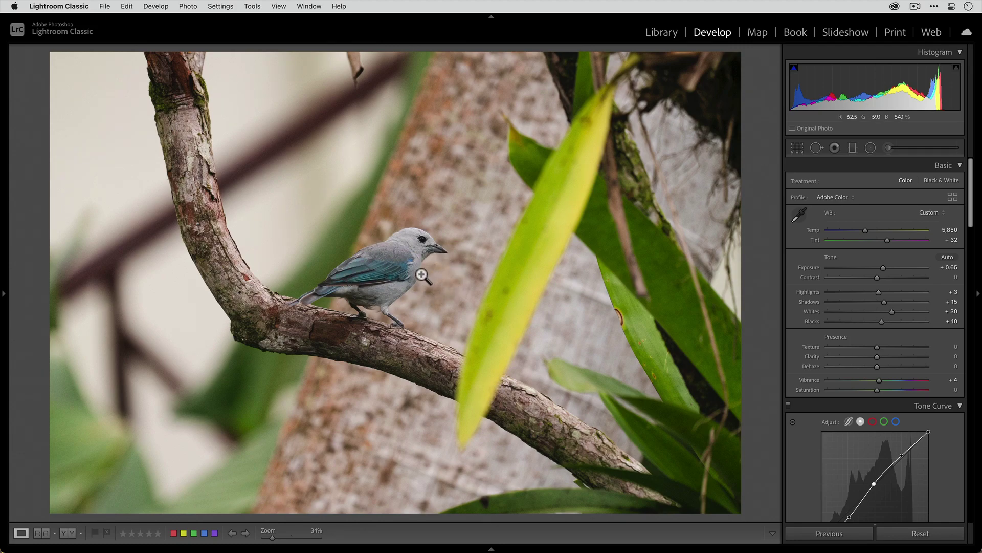
# Step: Crop in from the corner and both sides to frame the tanager and branch, keeping the original aspect ratio
pyautogui.click(797, 148)
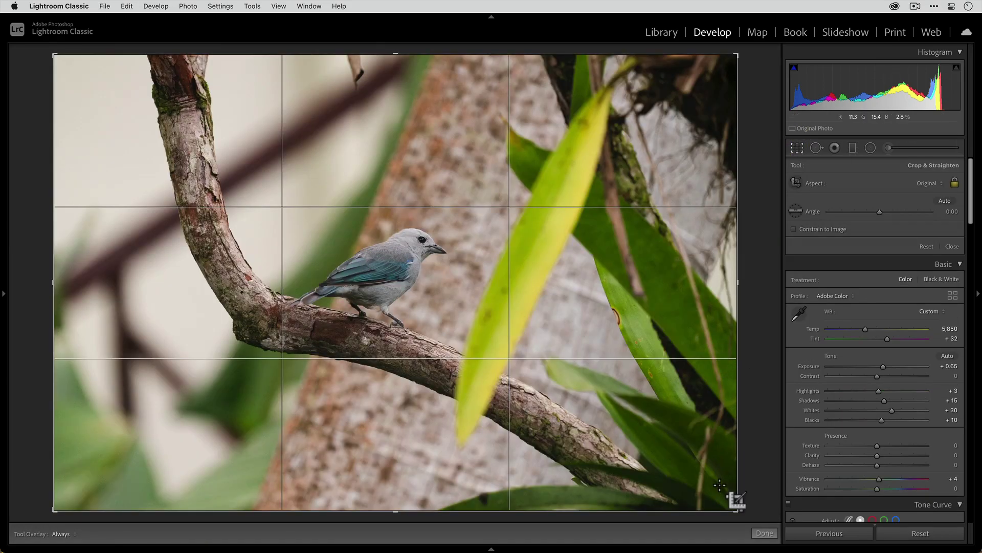
pyautogui.moveTo(730, 504); pyautogui.dragTo(519, 381)
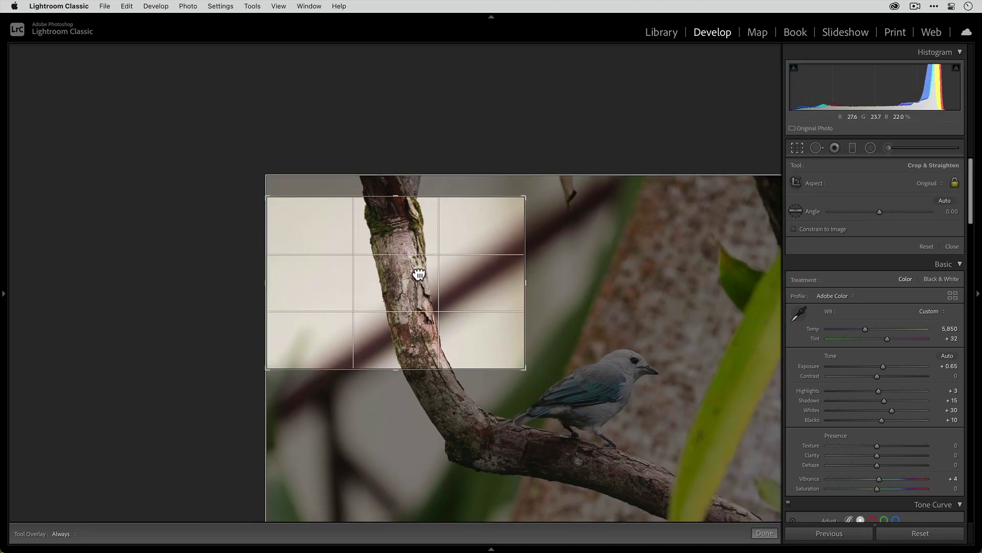
pyautogui.moveTo(415, 273)
pyautogui.mouseDown()
pyautogui.moveTo(263, 198)
pyautogui.moveTo(254, 169)
pyautogui.mouseUp()
pyautogui.moveTo(525, 282); pyautogui.dragTo(504, 281)
pyautogui.moveTo(284, 280); pyautogui.dragTo(307, 278)
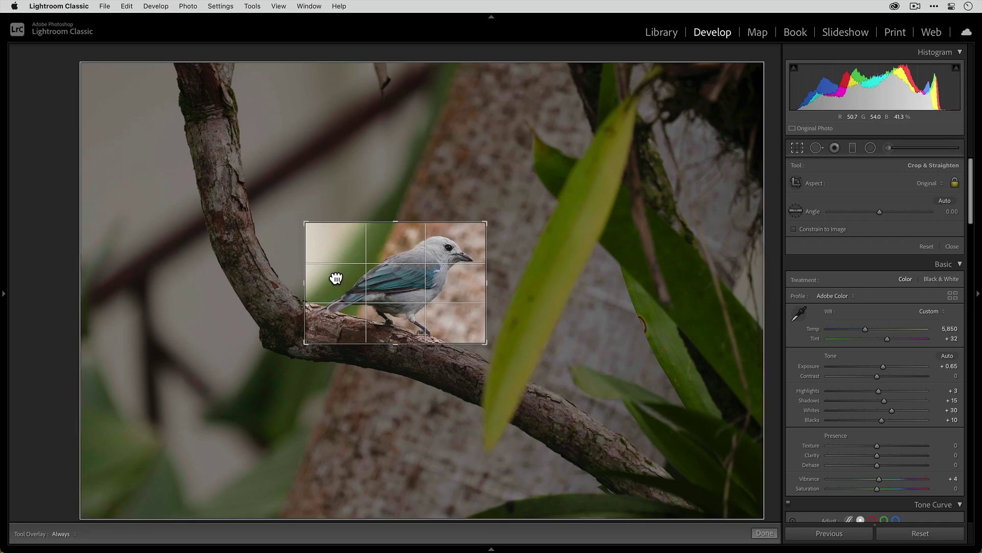
pyautogui.doubleClick(334, 275)
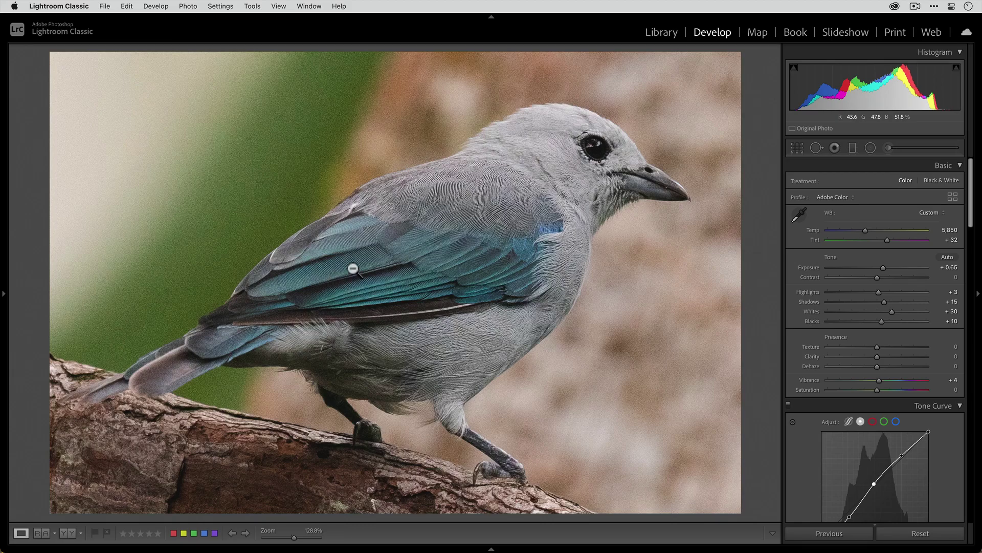
pyautogui.click(612, 132)
pyautogui.click(613, 136)
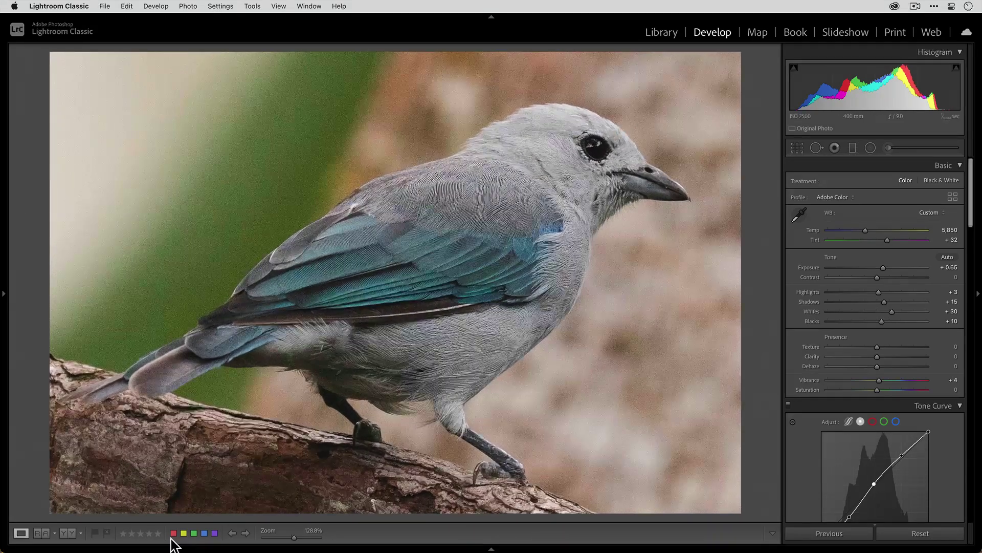
pyautogui.moveTo(292, 537); pyautogui.dragTo(299, 537)
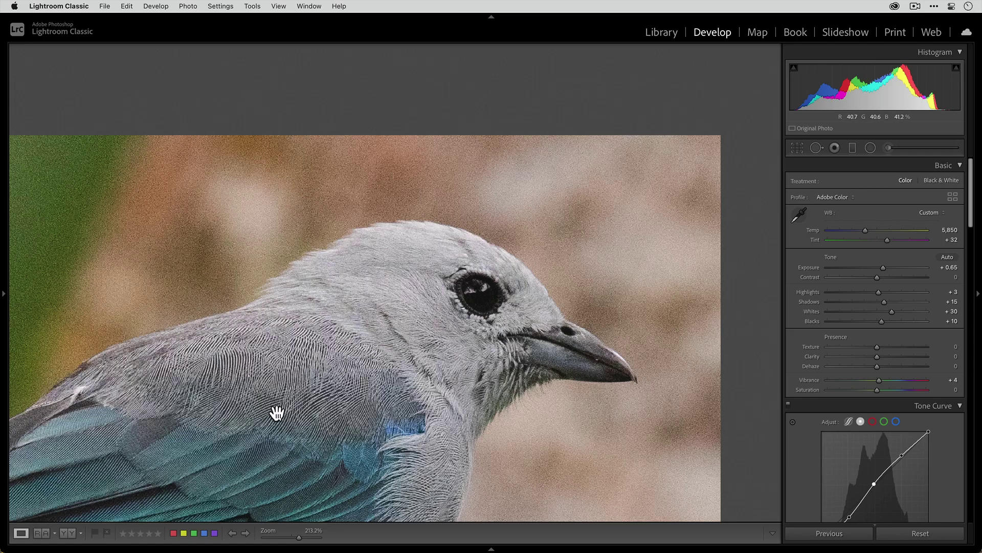
pyautogui.click(303, 425)
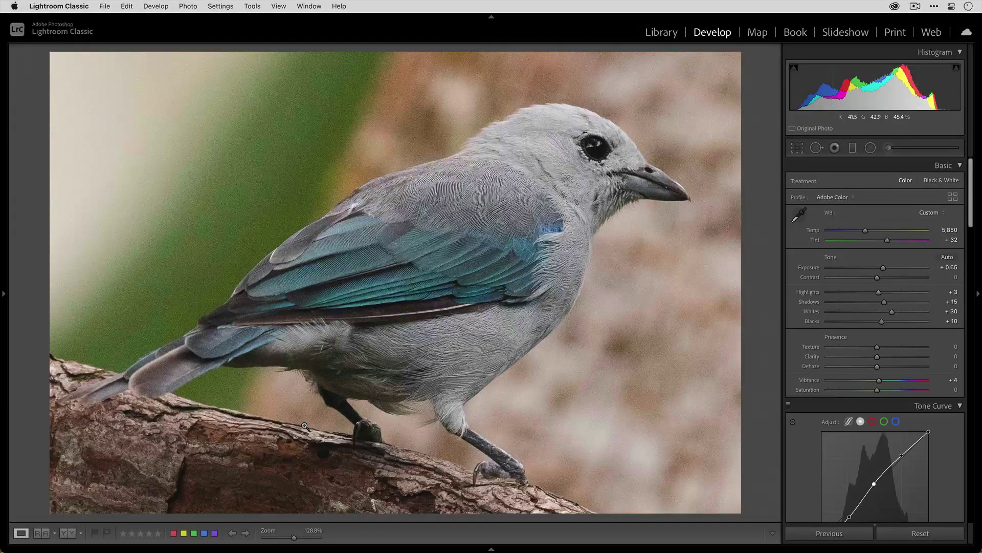
# Step: Open the tanager photo from the Library grid and send it to Topaz DeNoise AI
pyautogui.press('g')
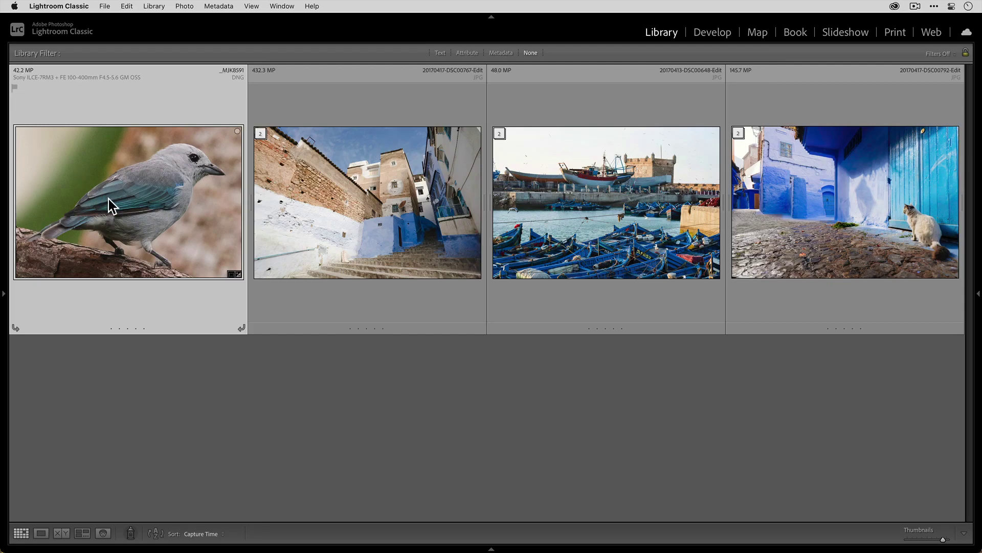
pyautogui.doubleClick(133, 230)
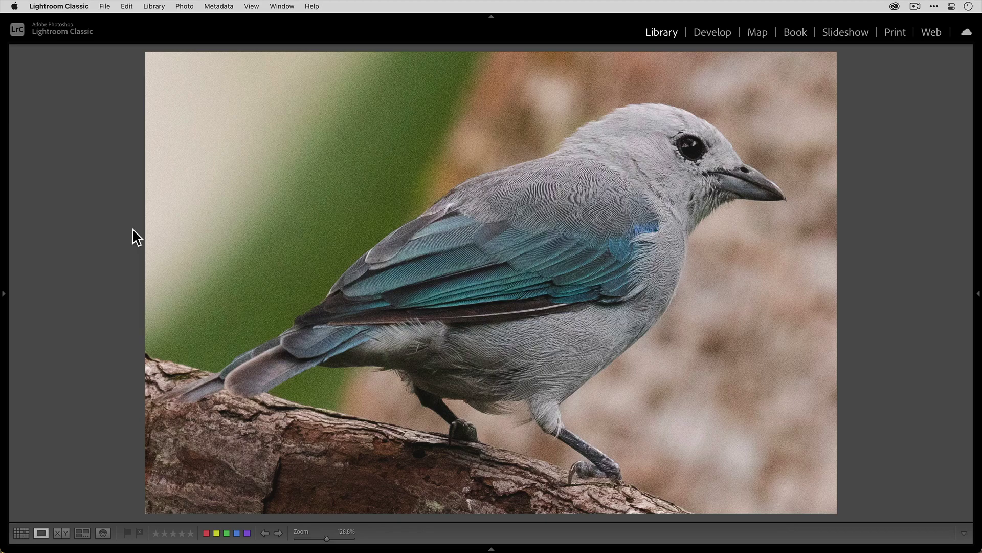
pyautogui.rightClick(449, 190)
pyautogui.moveTo(548, 269)
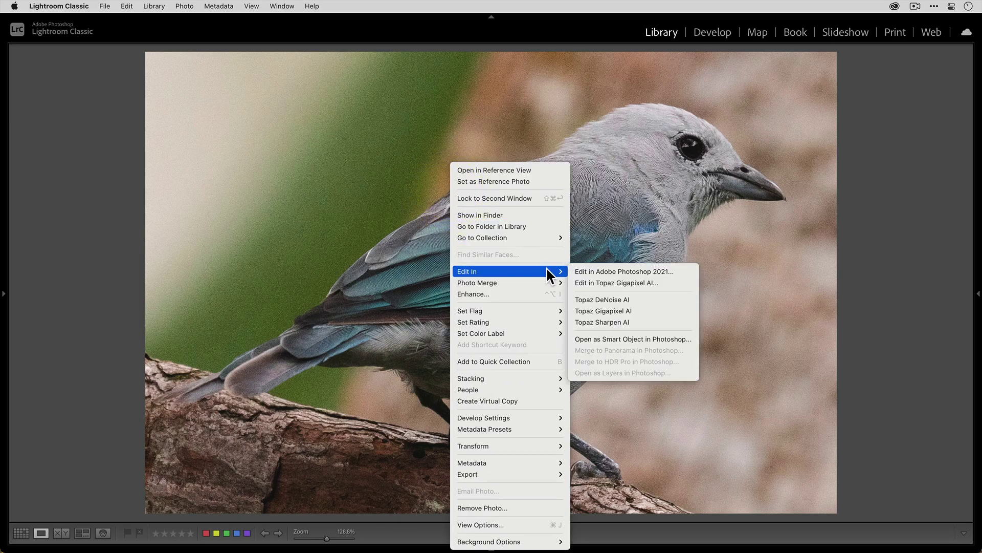
pyautogui.click(663, 299)
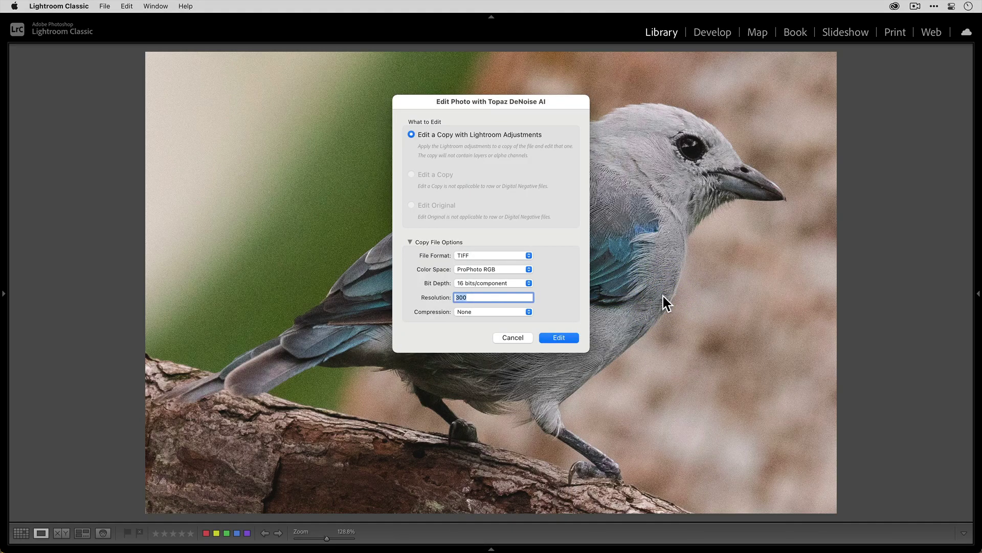
# Step: Open the TIFF copy and compare the Clear, Severe Noise and Low Light models at 200%
pyautogui.click(559, 338)
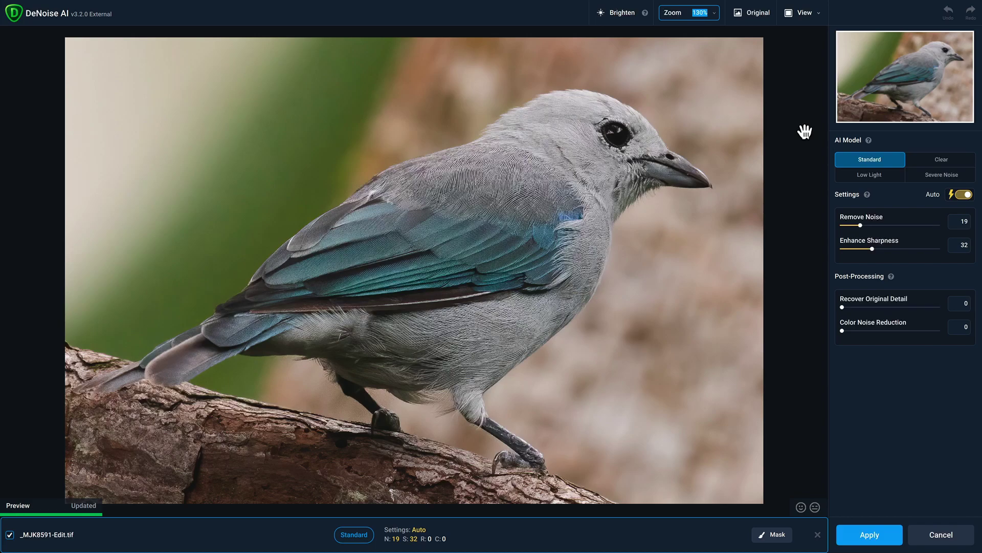
pyautogui.click(805, 13)
pyautogui.click(839, 54)
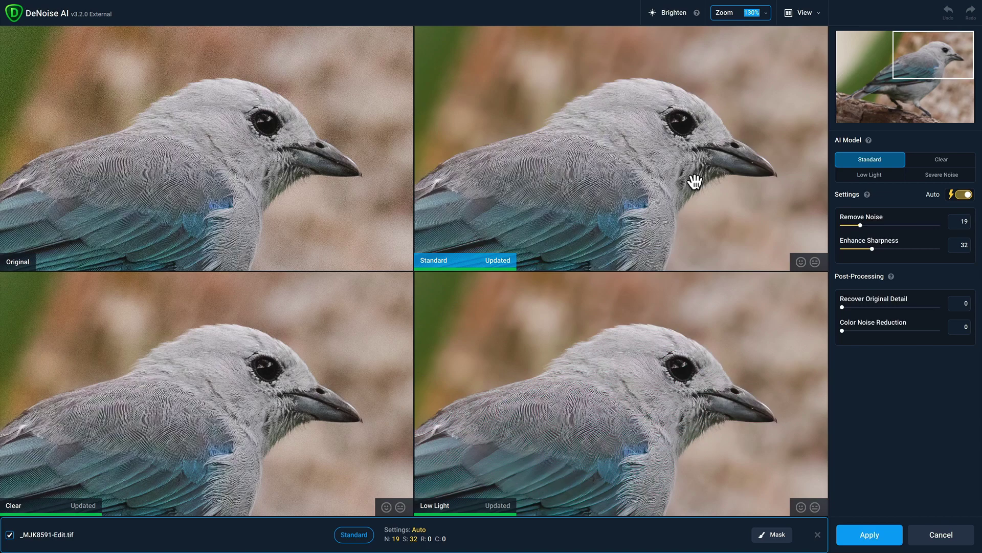
pyautogui.click(764, 16)
pyautogui.click(739, 86)
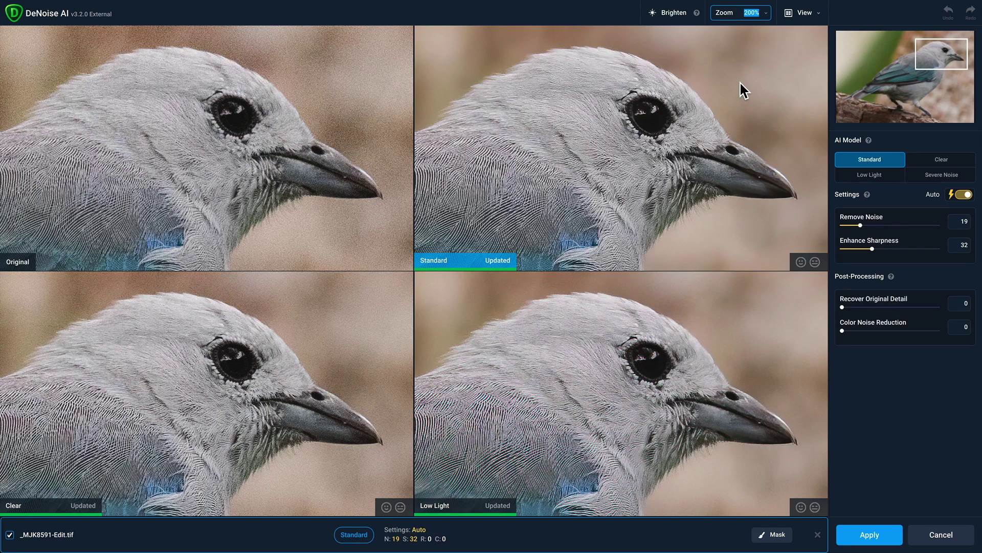
pyautogui.click(245, 372)
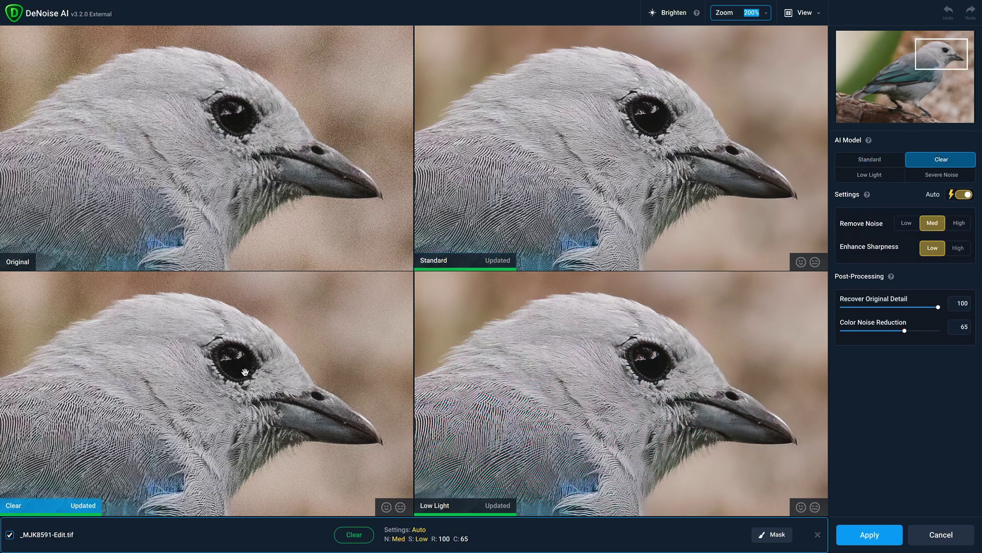
pyautogui.click(944, 177)
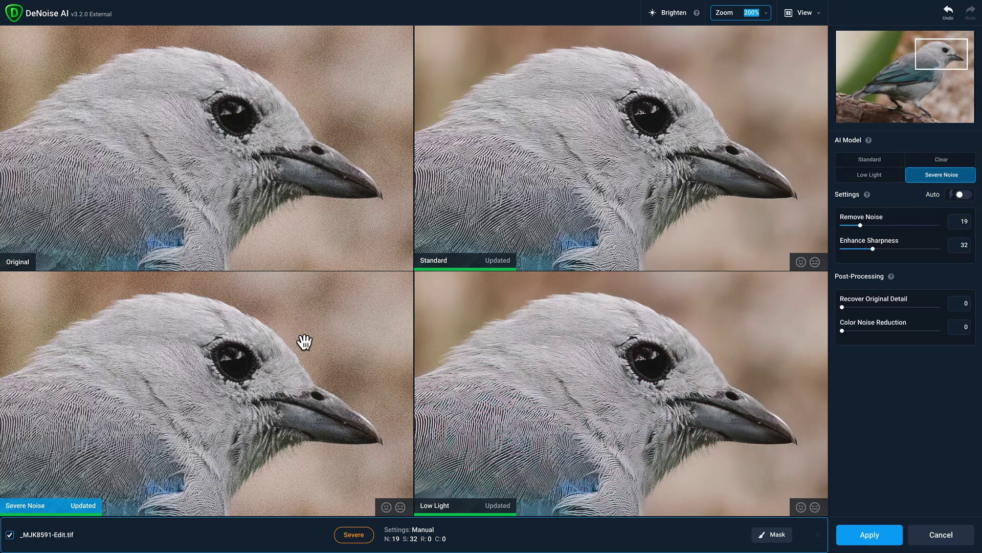
pyautogui.click(643, 368)
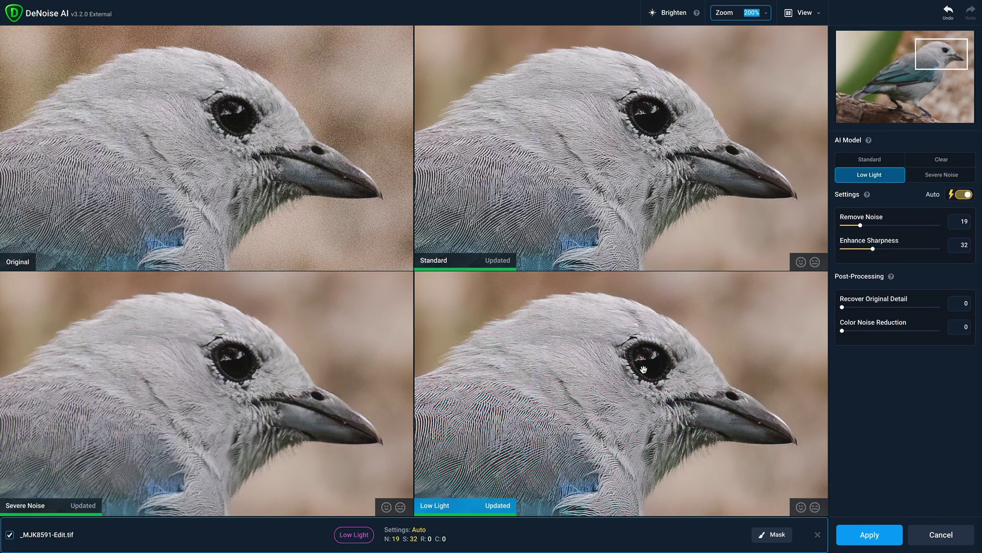
# Step: Return to a single Standard preview (Remove Noise 19, Sharpness 32), check it at 300%, then fit to view
pyautogui.click(818, 20)
pyautogui.click(830, 19)
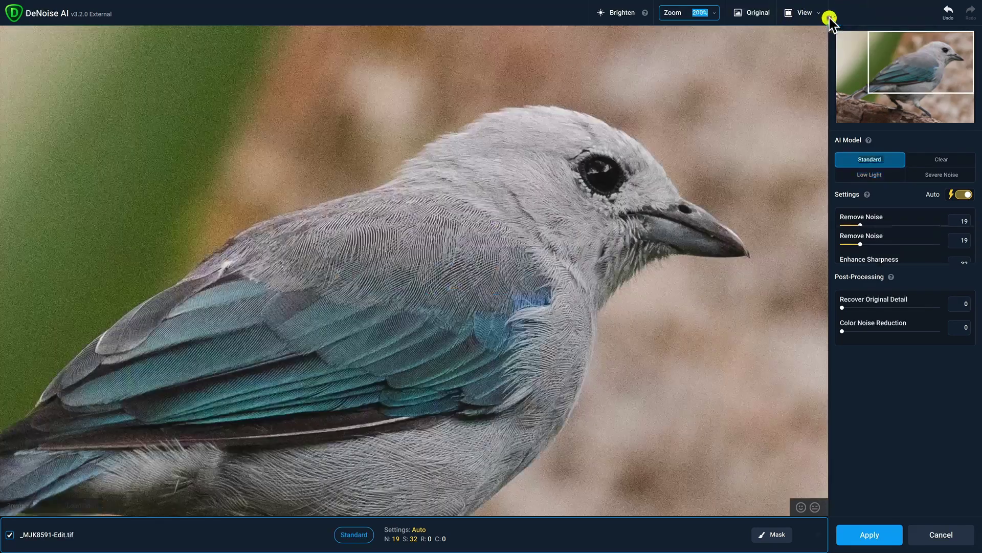
pyautogui.click(715, 15)
pyautogui.click(705, 15)
pyautogui.doubleClick(699, 14)
pyautogui.press('BackSpace')
pyautogui.write('300')
pyautogui.press('Return')
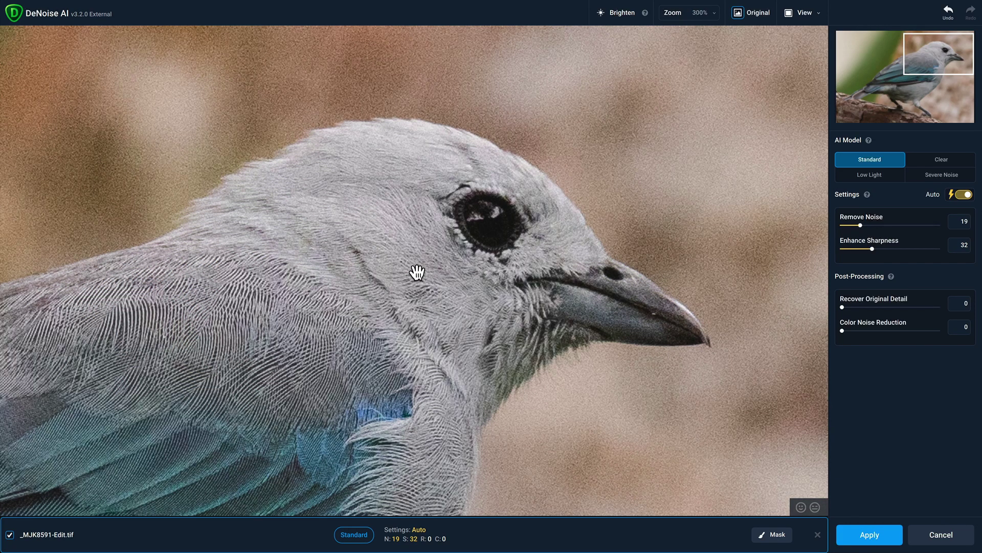
pyautogui.moveTo(417, 273); pyautogui.dragTo(417, 272)
pyautogui.click(417, 272)
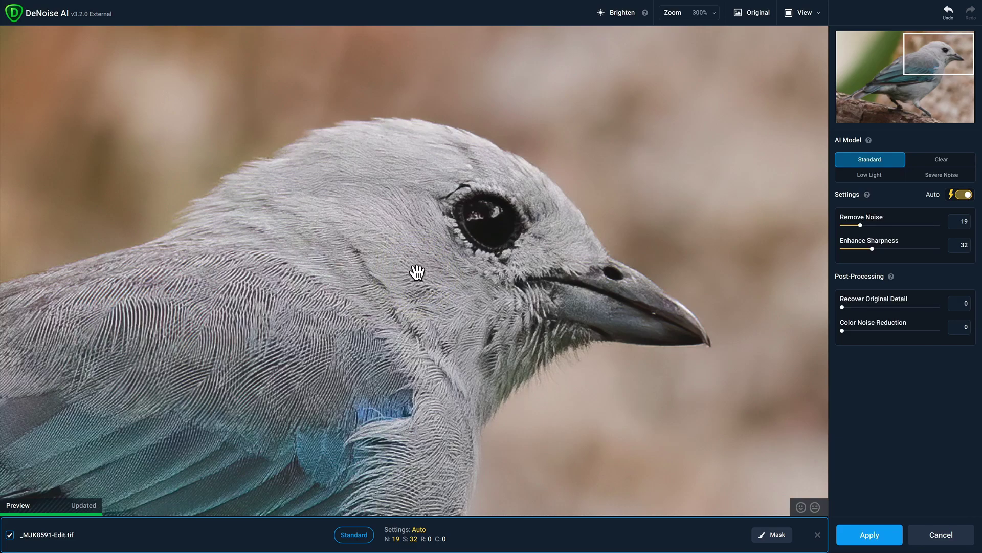
pyautogui.click(713, 13)
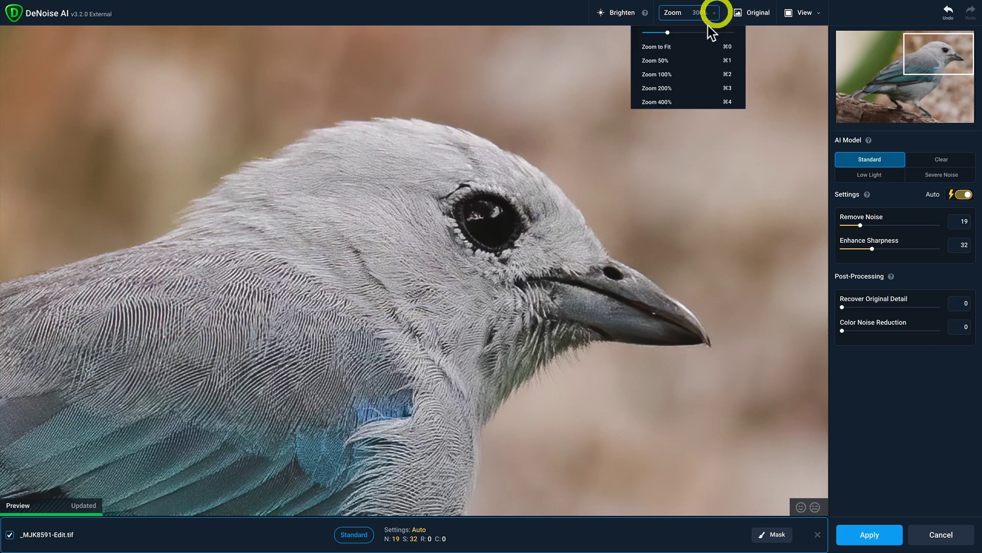
pyautogui.click(684, 48)
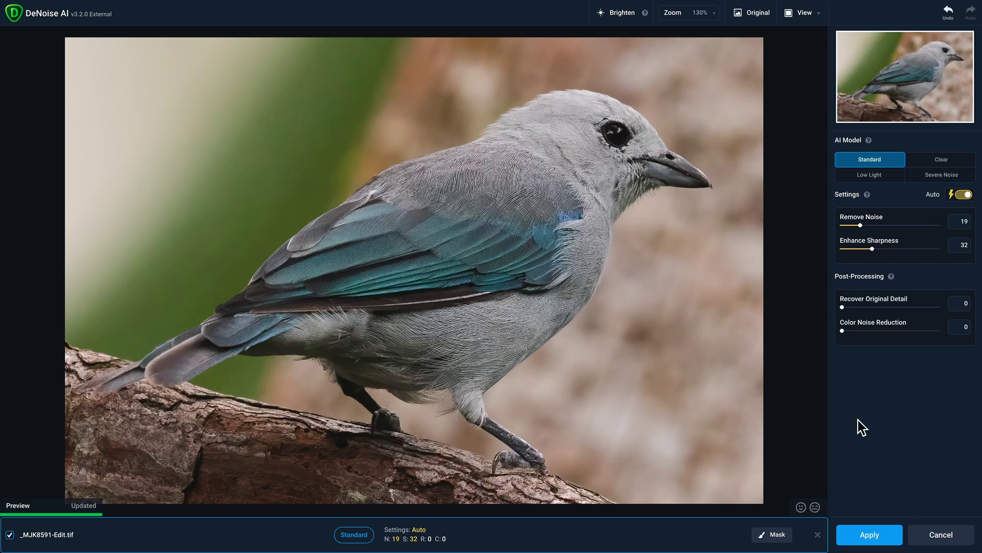
# Step: Apply the denoise and select the original DNG beside the new -Edit TIF in the grid
pyautogui.click(871, 534)
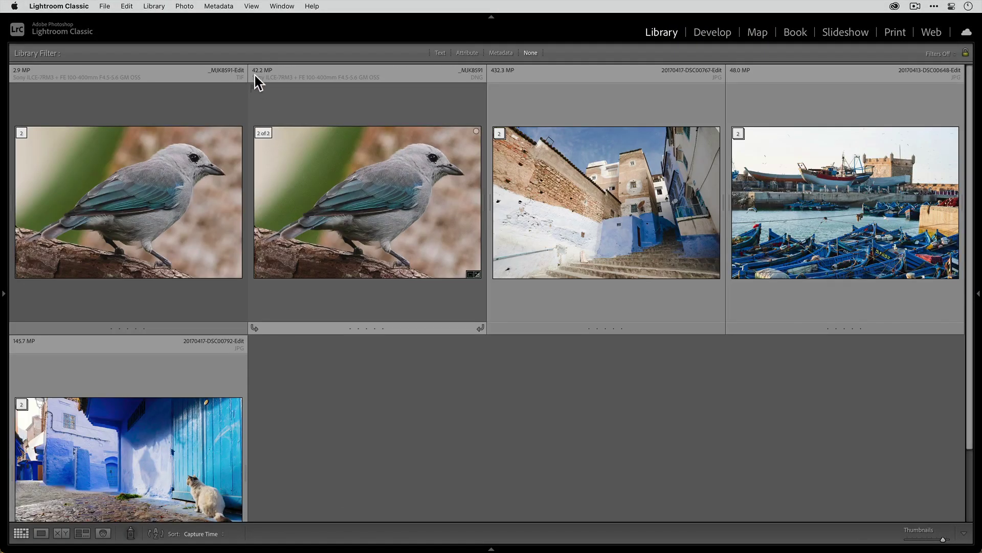
pyautogui.click(290, 123)
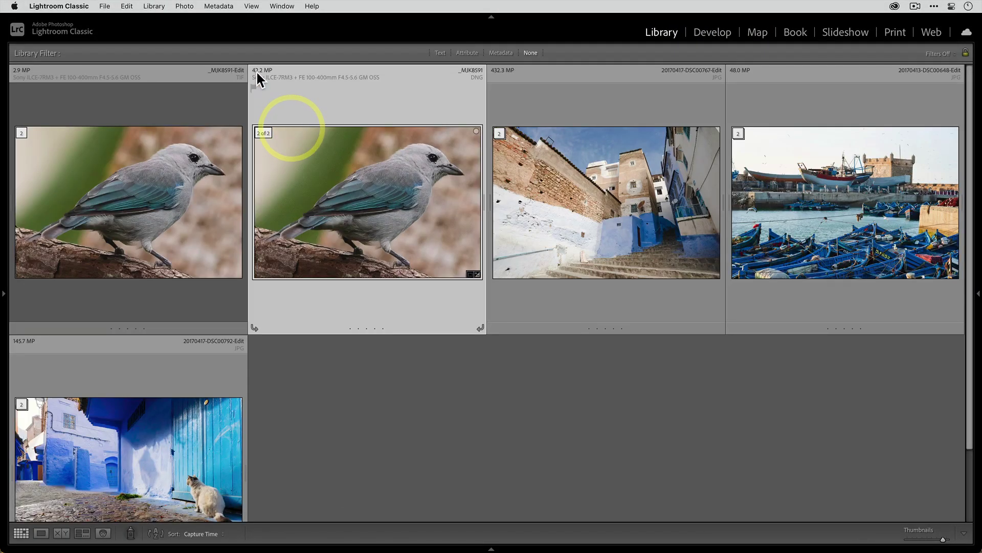
pyautogui.click(149, 135)
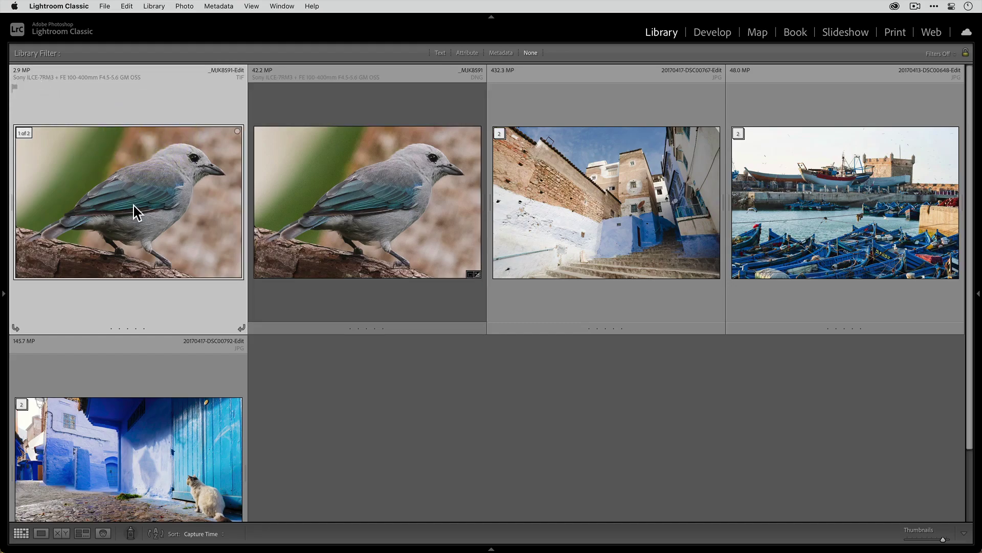
pyautogui.keyDown('super'); pyautogui.click(354, 189); pyautogui.keyUp('super')
pyautogui.click(165, 187)
pyautogui.press('c')
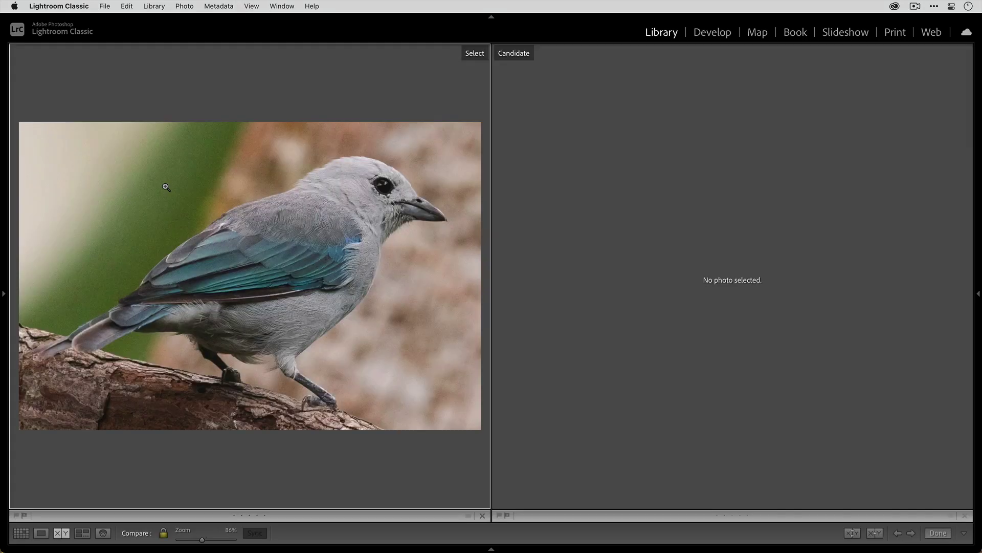
pyautogui.click(386, 181)
pyautogui.click(384, 176)
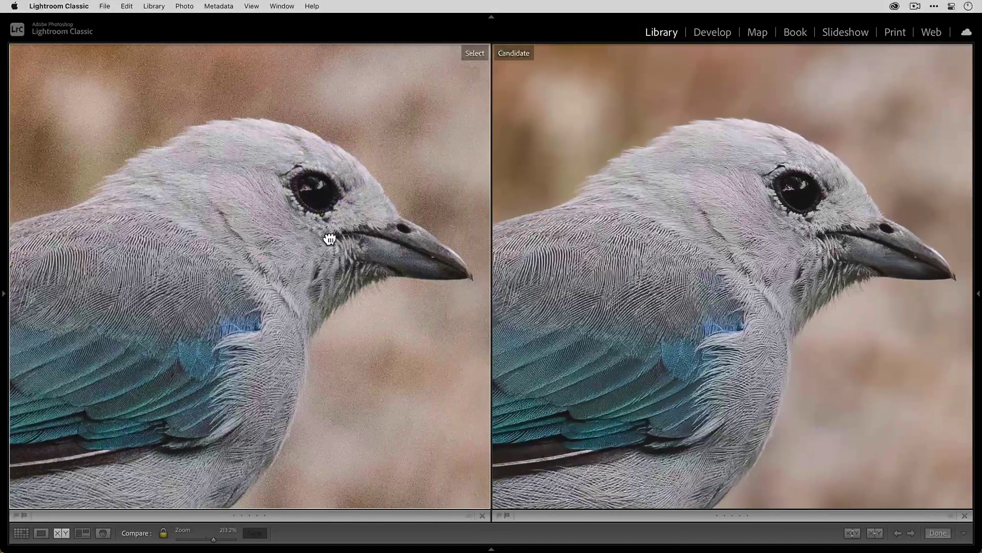
pyautogui.moveTo(326, 238); pyautogui.dragTo(259, 232)
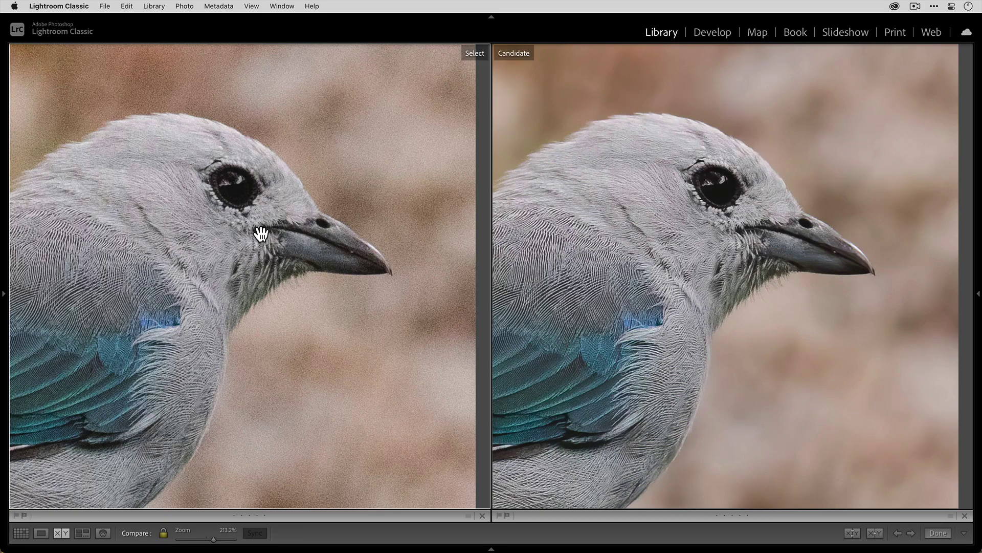
pyautogui.click(261, 234)
# Step: Open the denoised TIF from the grid and send it to Topaz Sharpen AI as a 16-bit ProPhoto TIFF copy
pyautogui.press('g')
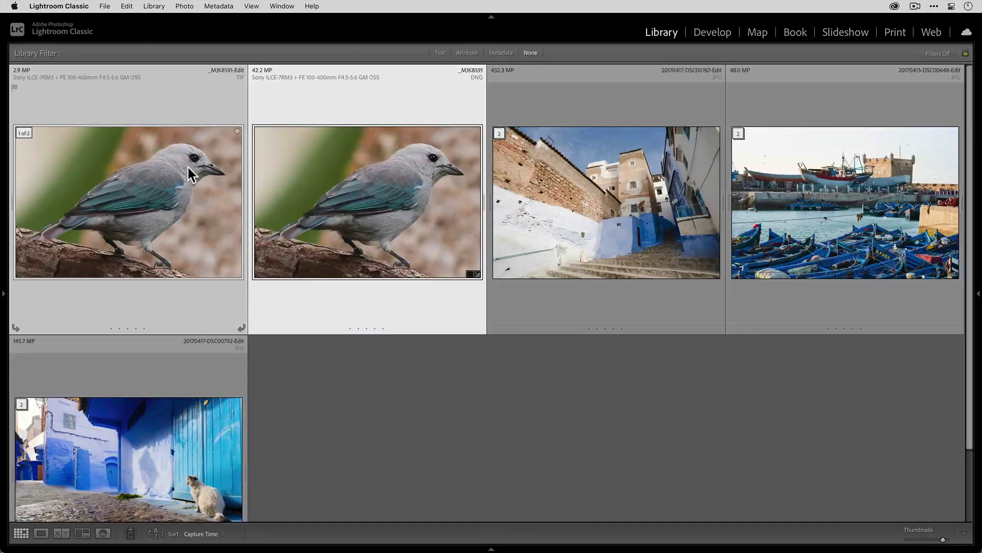
pyautogui.click(333, 376)
pyautogui.doubleClick(169, 237)
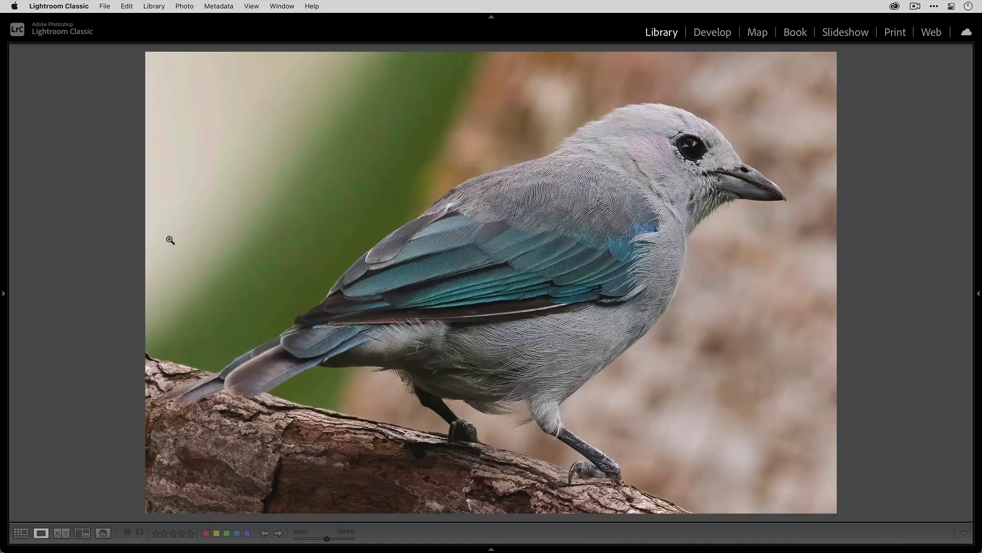
pyautogui.rightClick(510, 242)
pyautogui.moveTo(581, 271)
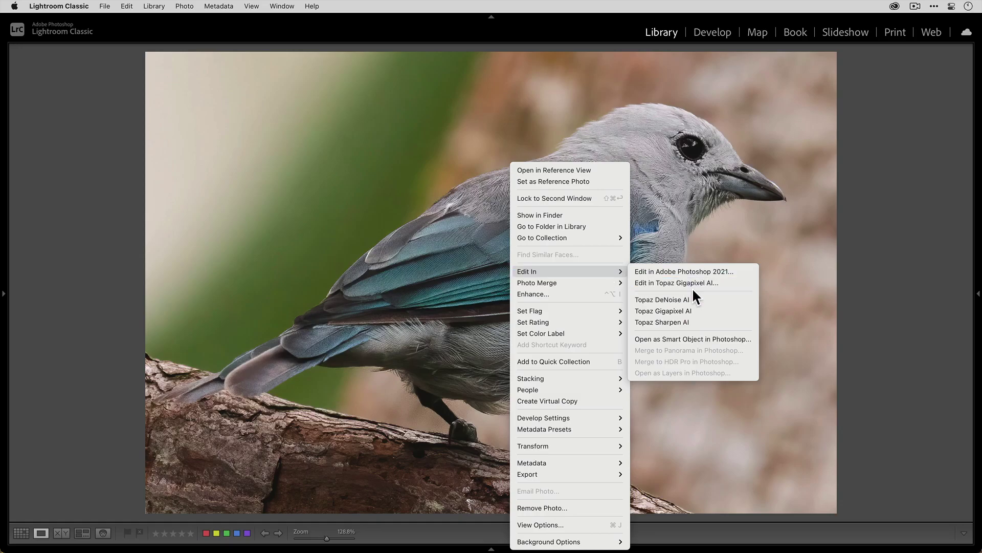
pyautogui.click(713, 321)
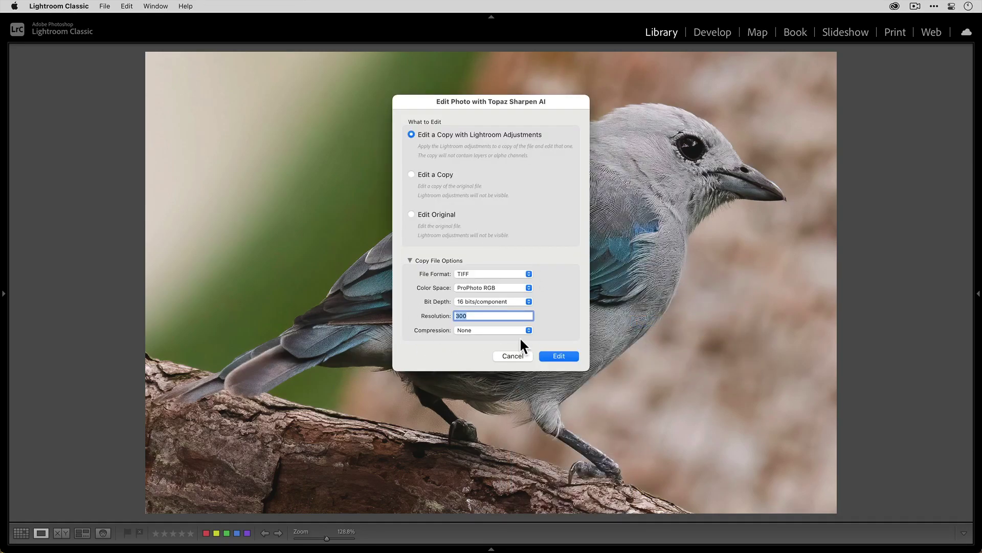
# Step: Open the copy in Sharpen AI and compare sharpening models at 200% around the bird's head
pyautogui.click(563, 357)
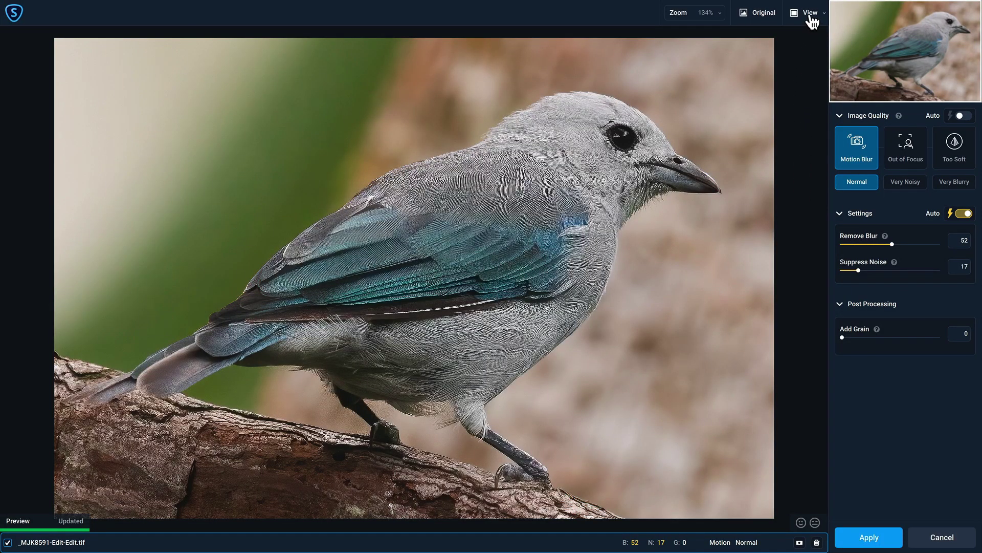
pyautogui.click(811, 15)
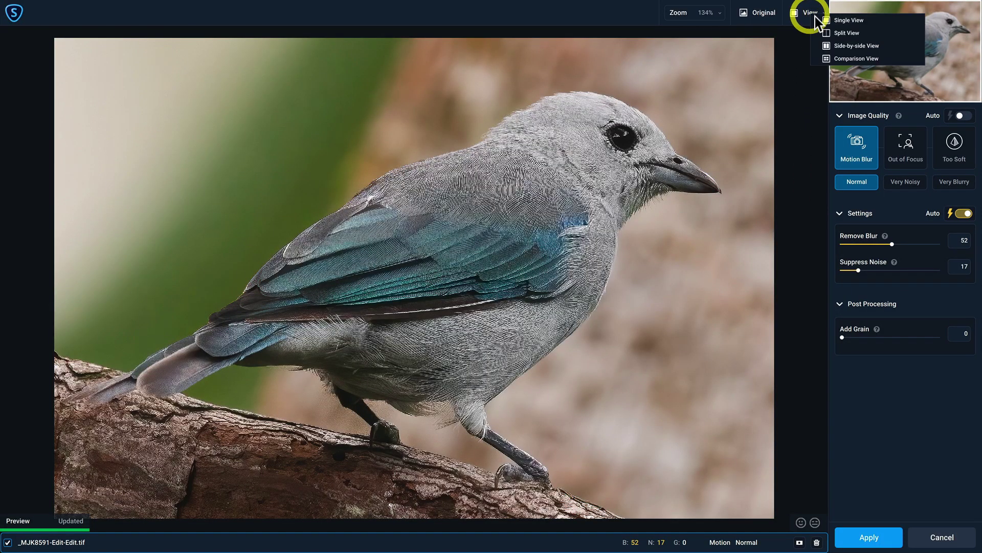
pyautogui.click(837, 60)
pyautogui.moveTo(756, 92); pyautogui.dragTo(487, 247)
pyautogui.click(487, 246)
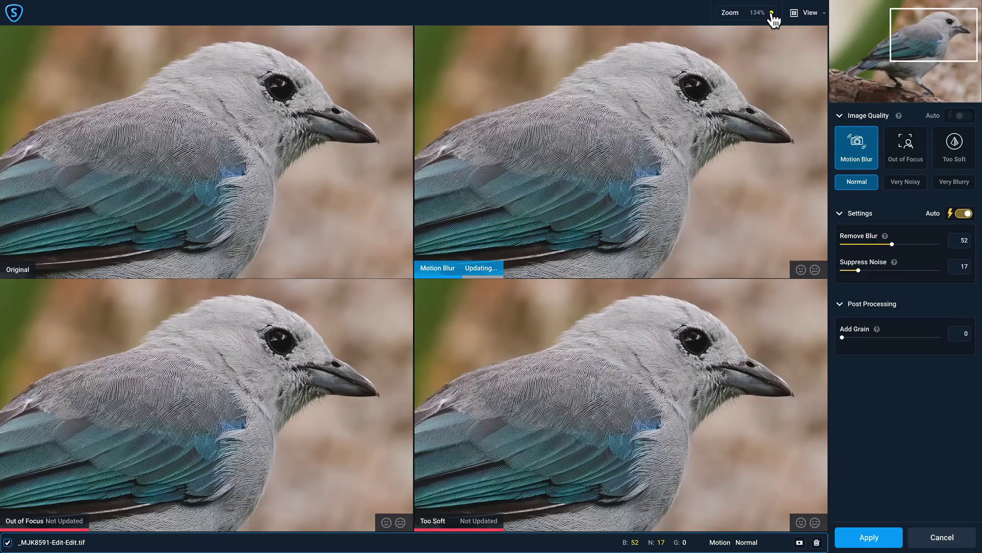
pyautogui.click(762, 12)
pyautogui.click(748, 88)
pyautogui.click(744, 83)
pyautogui.moveTo(746, 80); pyautogui.dragTo(585, 194)
pyautogui.click(584, 194)
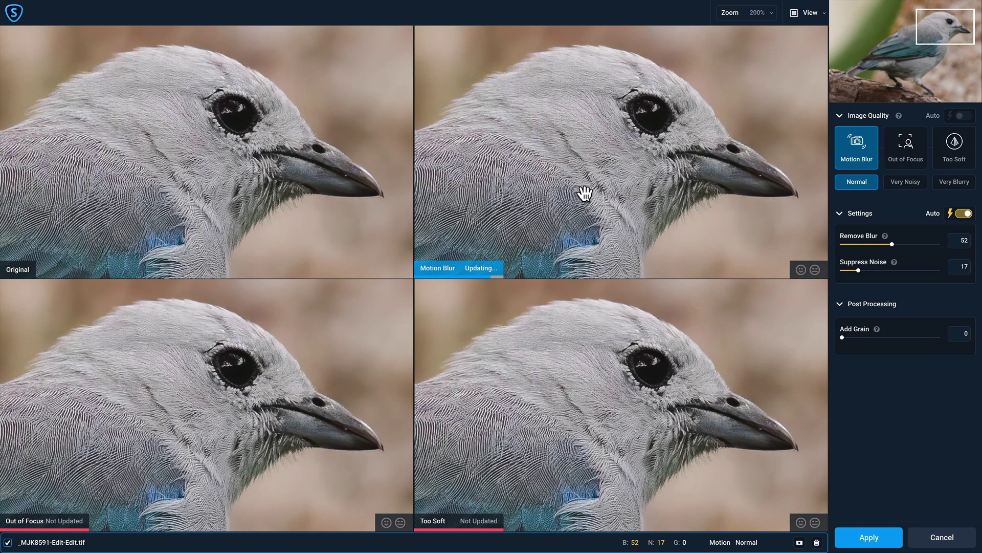
# Step: Choose the Too Soft model at Normal strength after trying Very Noisy and Very Blurry
pyautogui.click(568, 432)
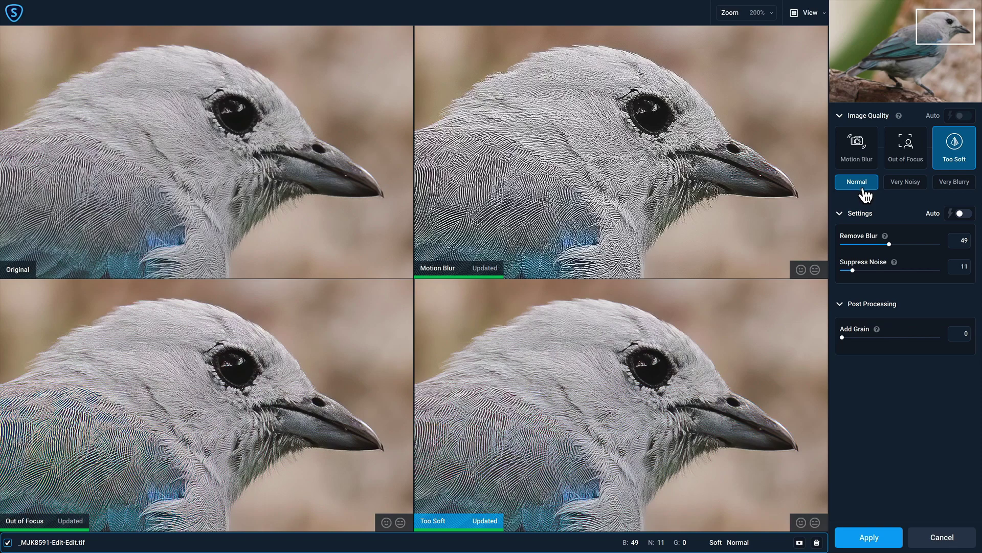
pyautogui.click(903, 190)
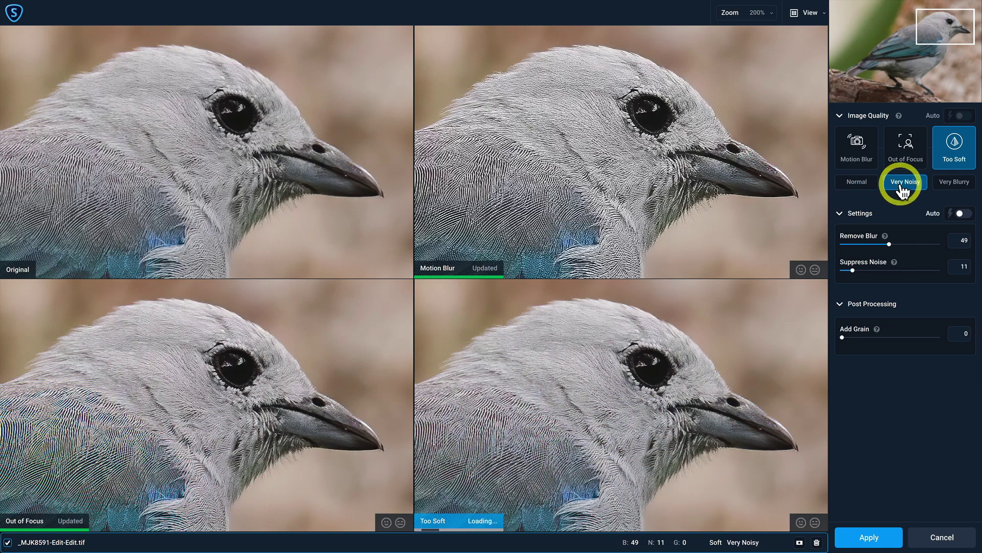
pyautogui.click(951, 188)
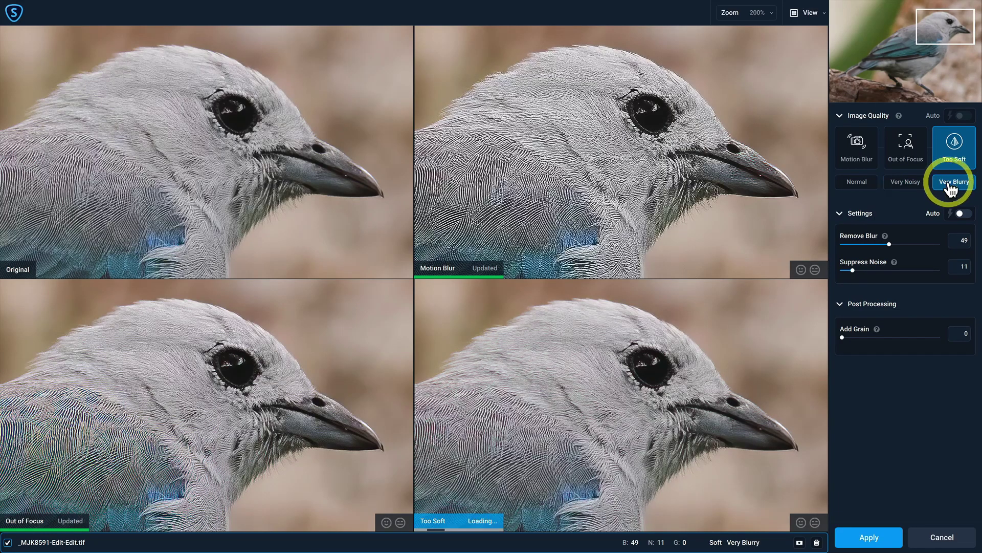
pyautogui.click(911, 189)
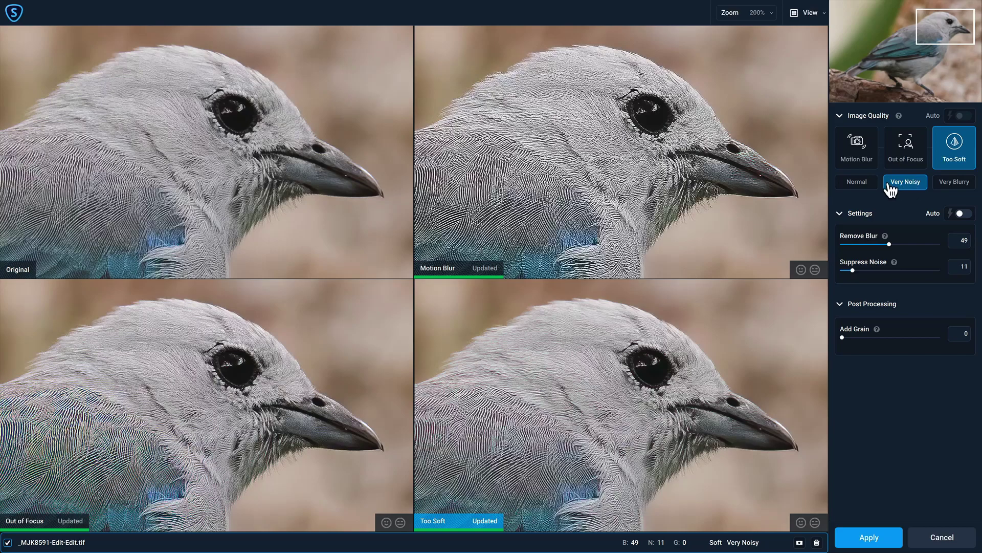
pyautogui.click(866, 188)
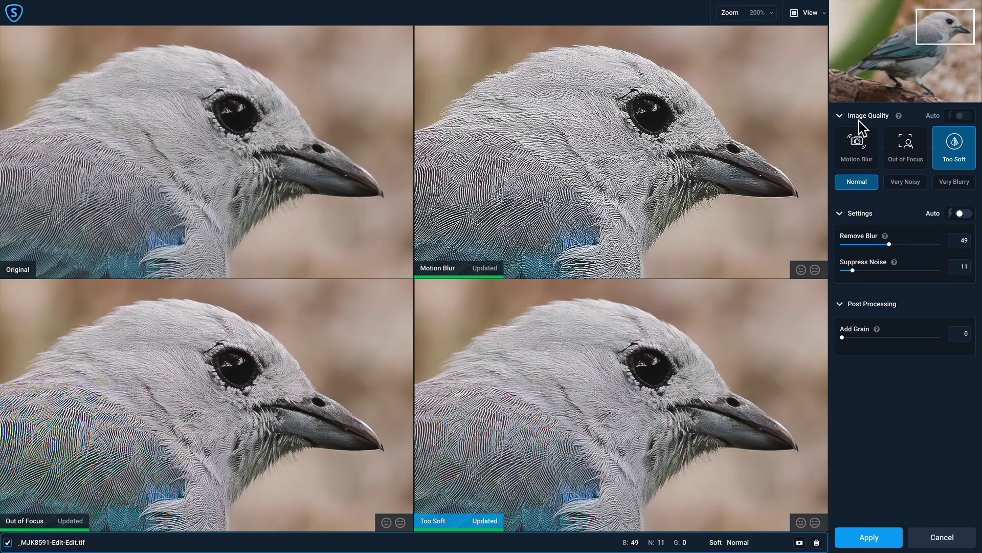
pyautogui.click(821, 15)
# Step: Show a single fit-to-view preview and set Suppress Noise to 0 and Remove Blur to 20
pyautogui.click(837, 19)
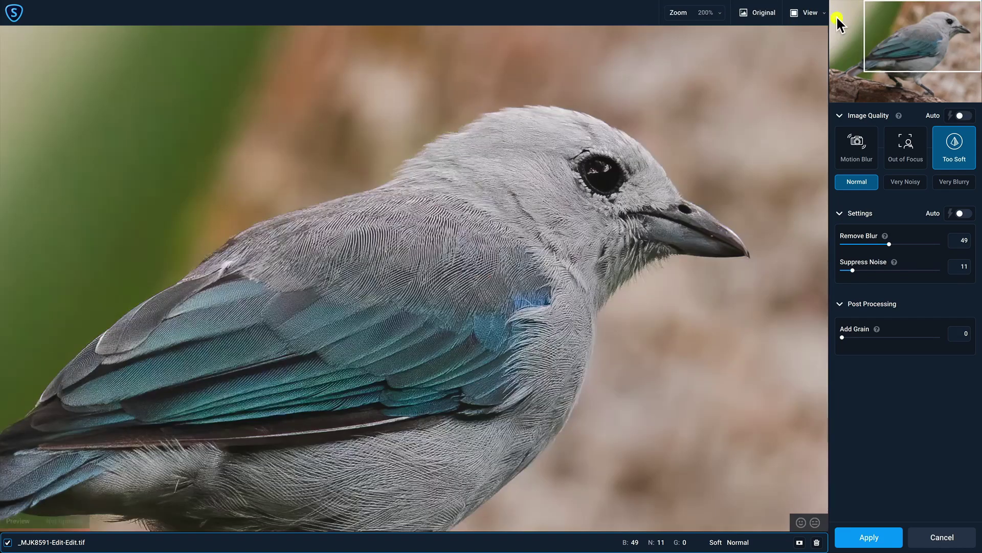
pyautogui.click(708, 13)
pyautogui.click(691, 44)
pyautogui.click(687, 110)
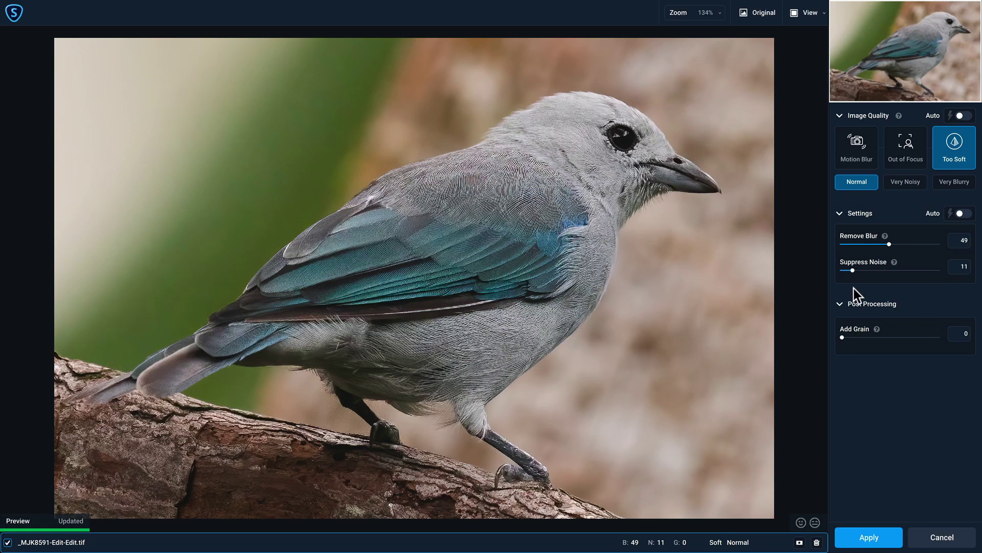
pyautogui.moveTo(842, 272); pyautogui.dragTo(838, 272)
pyautogui.click(861, 246)
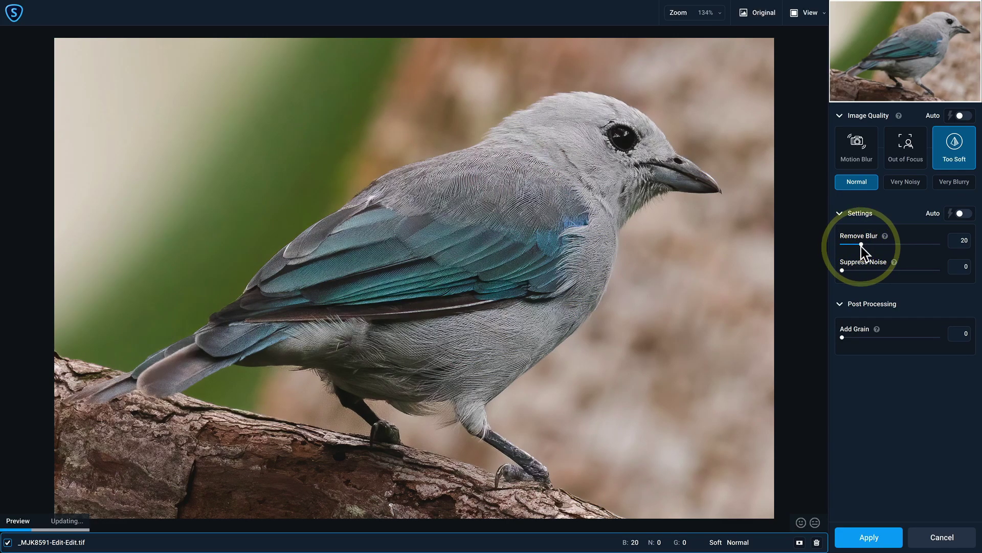
# Step: Inspect the bird's head at 300% against the original, then apply the sharpening
pyautogui.click(716, 13)
pyautogui.click(700, 14)
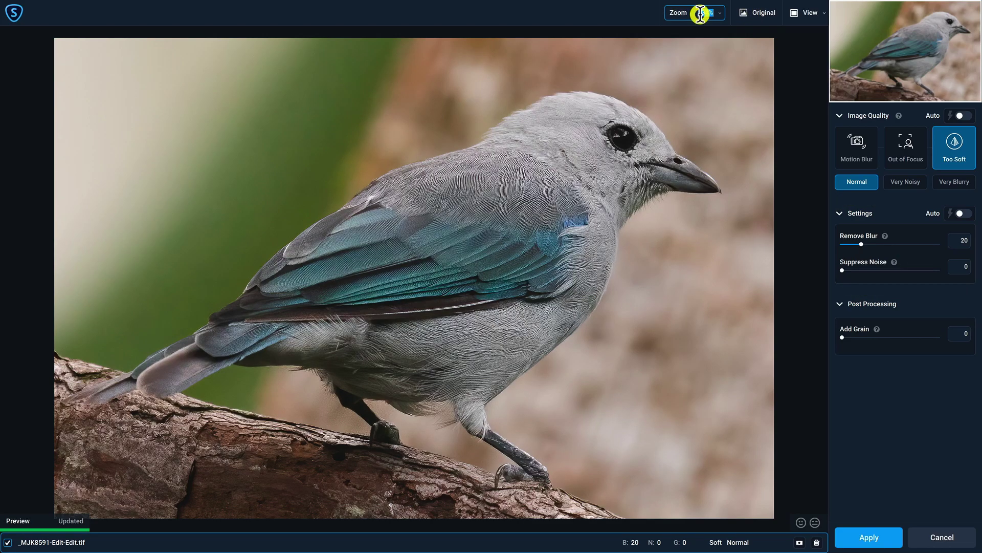
pyautogui.doubleClick(700, 13)
pyautogui.write('300')
pyautogui.press('Return')
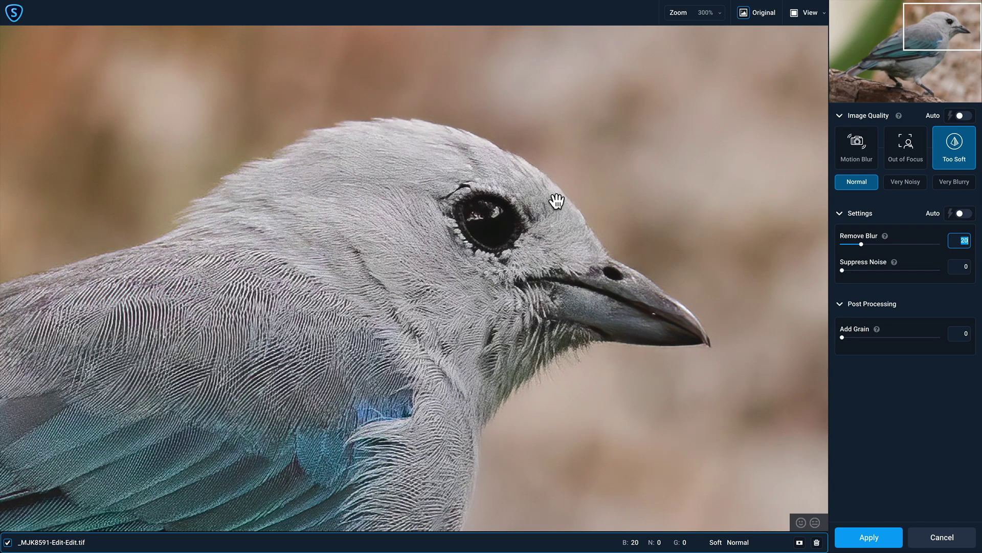
pyautogui.click(556, 202)
pyautogui.click(557, 202)
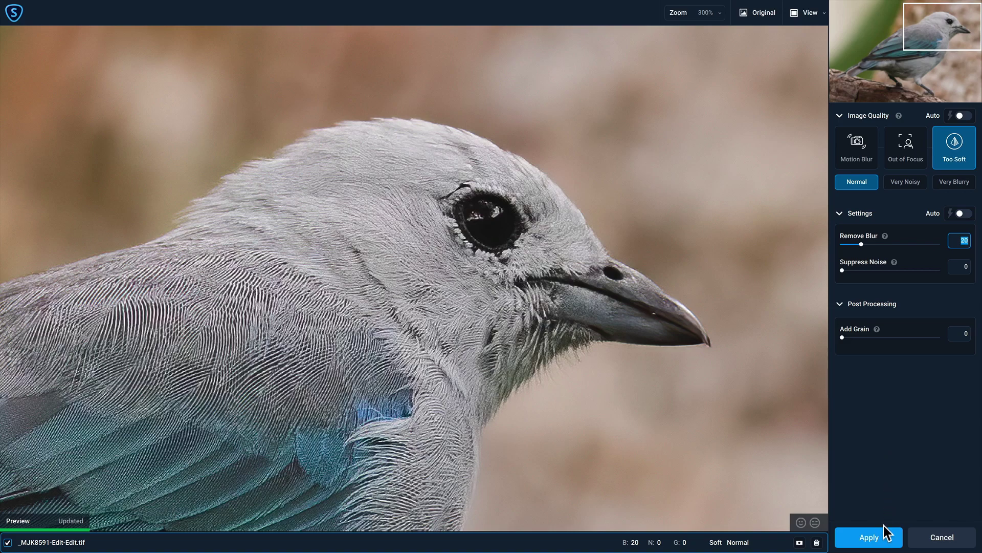
pyautogui.click(882, 541)
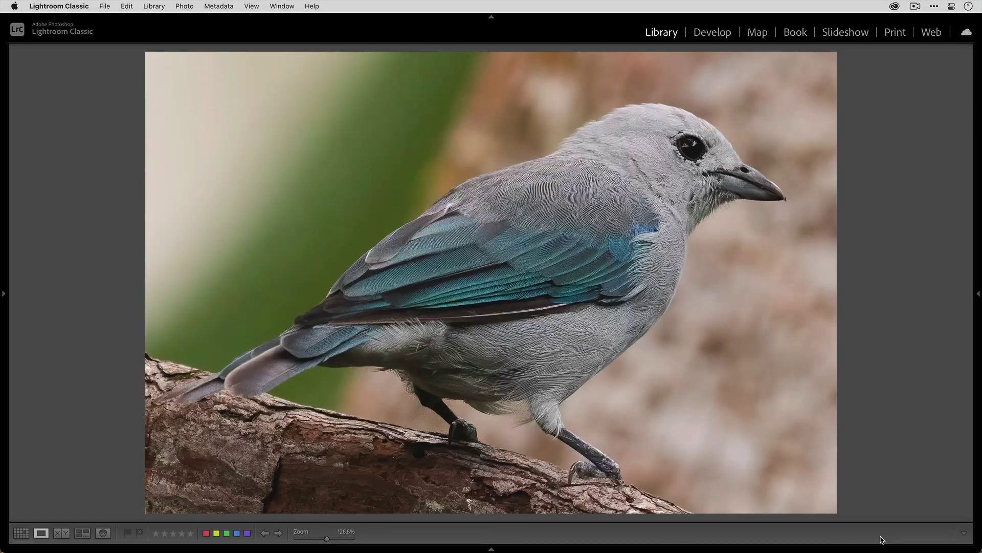
# Step: In the thumbnail grid, select the sharpened _MJK8591-Edit-Edit TIF of the bird
pyautogui.press('g')
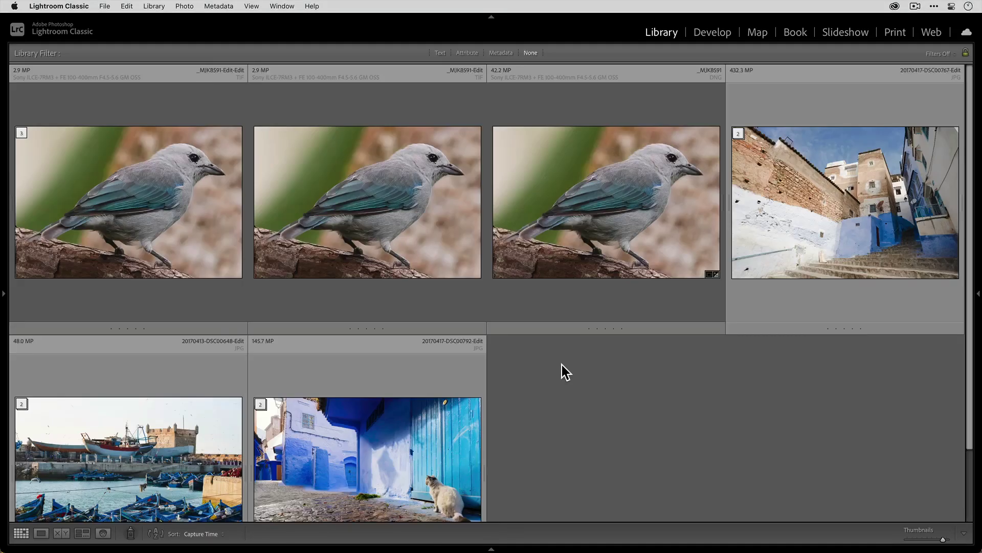
pyautogui.click(578, 237)
pyautogui.click(383, 216)
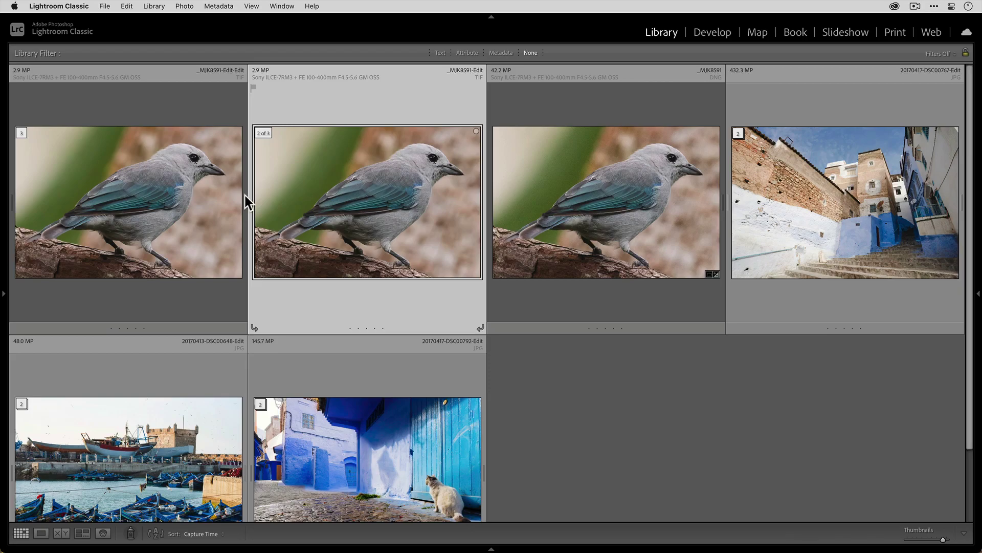
pyautogui.click(180, 209)
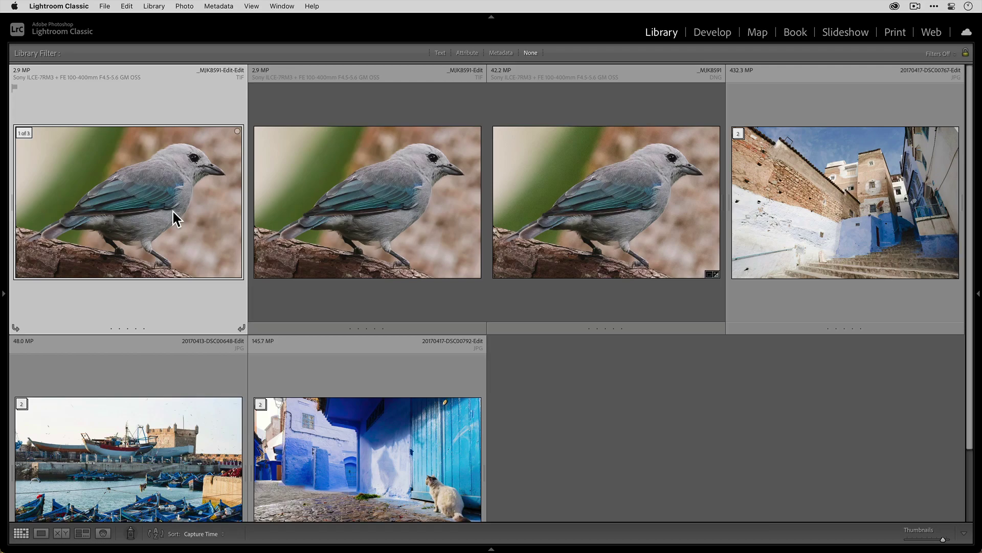
# Step: Send it to Topaz Gigapixel AI, editing a copy with Lightroom adjustments
pyautogui.rightClick(173, 210)
pyautogui.moveTo(250, 287)
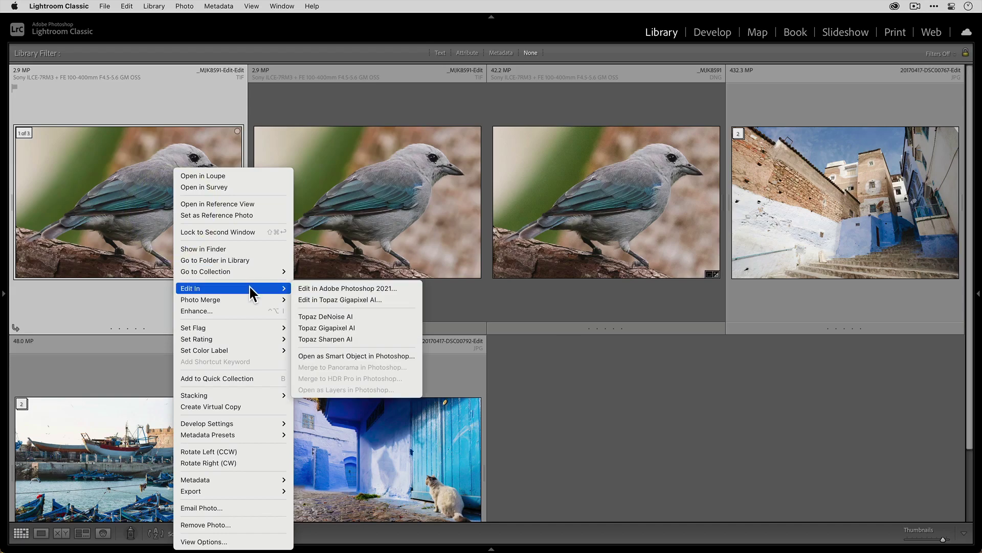
pyautogui.click(364, 328)
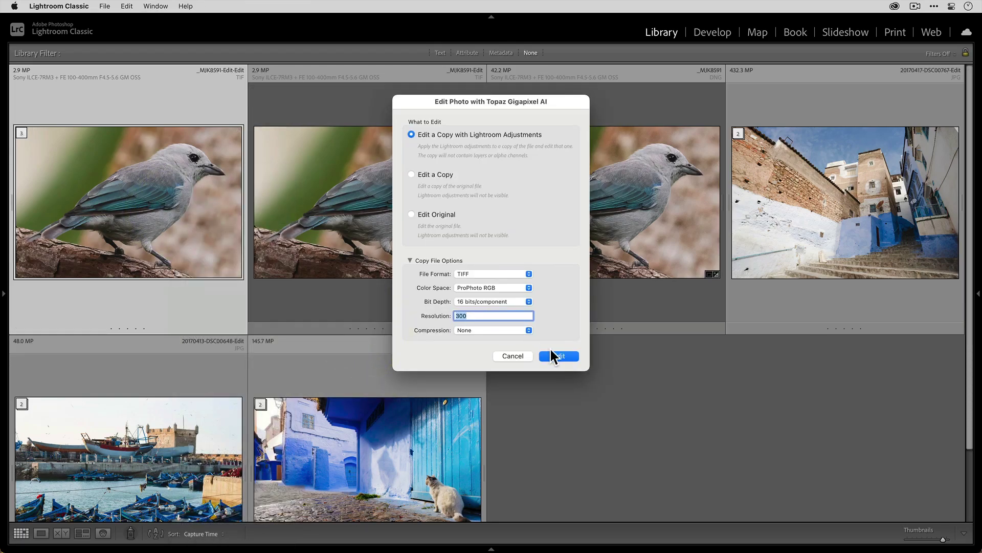
pyautogui.click(556, 355)
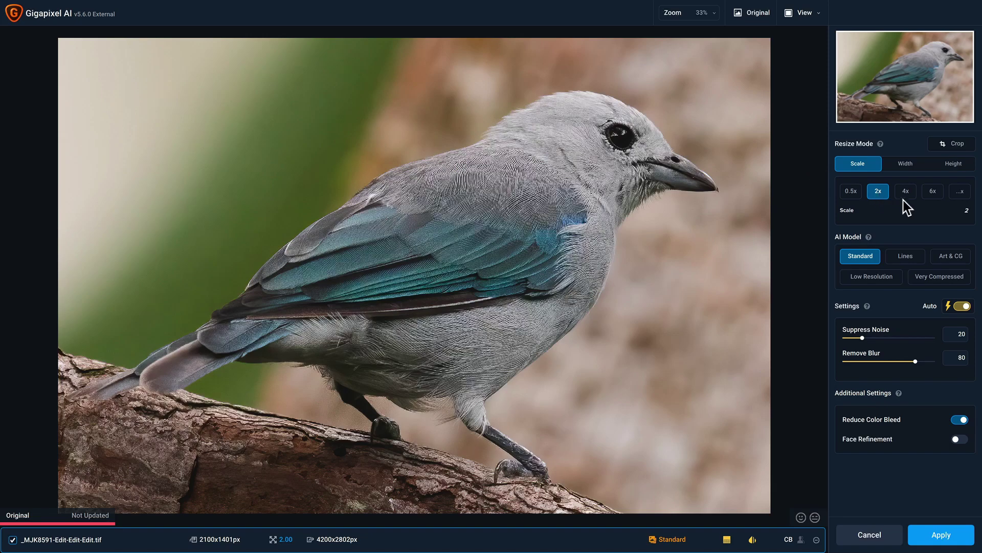
# Step: Set 6x upscaling to 12600x8406 px and choose the Low Resolution model from the four-model comparison
pyautogui.click(934, 197)
pyautogui.click(822, 15)
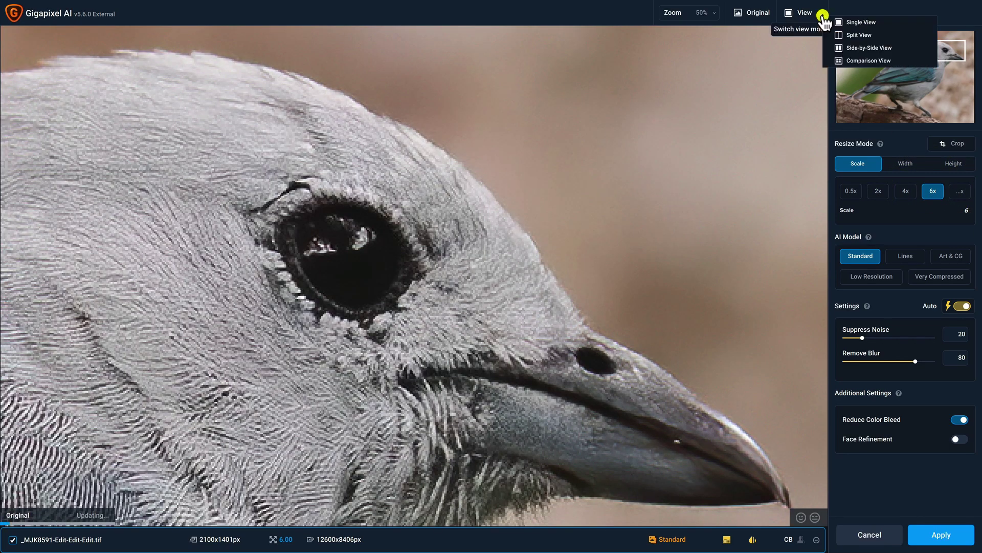
pyautogui.click(846, 59)
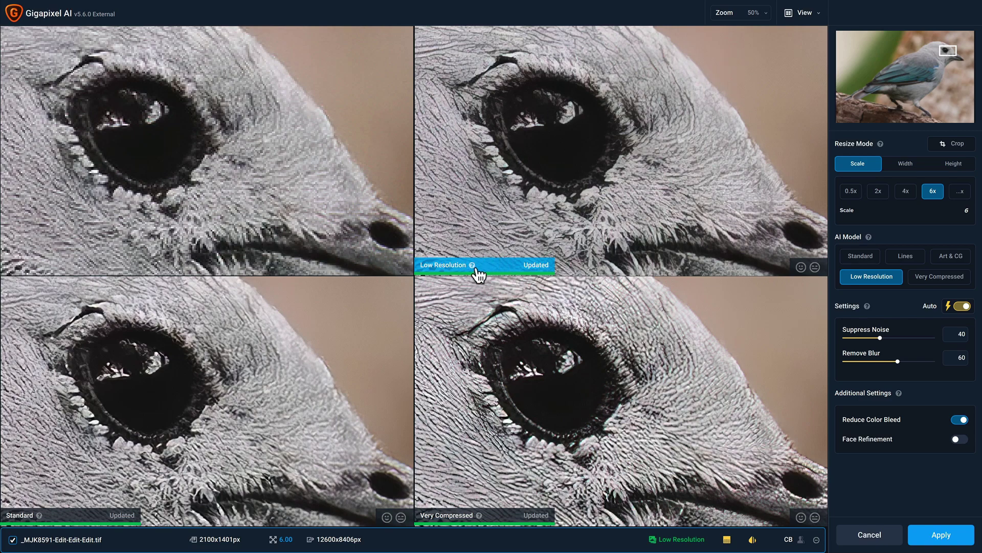
pyautogui.click(820, 13)
pyautogui.click(836, 20)
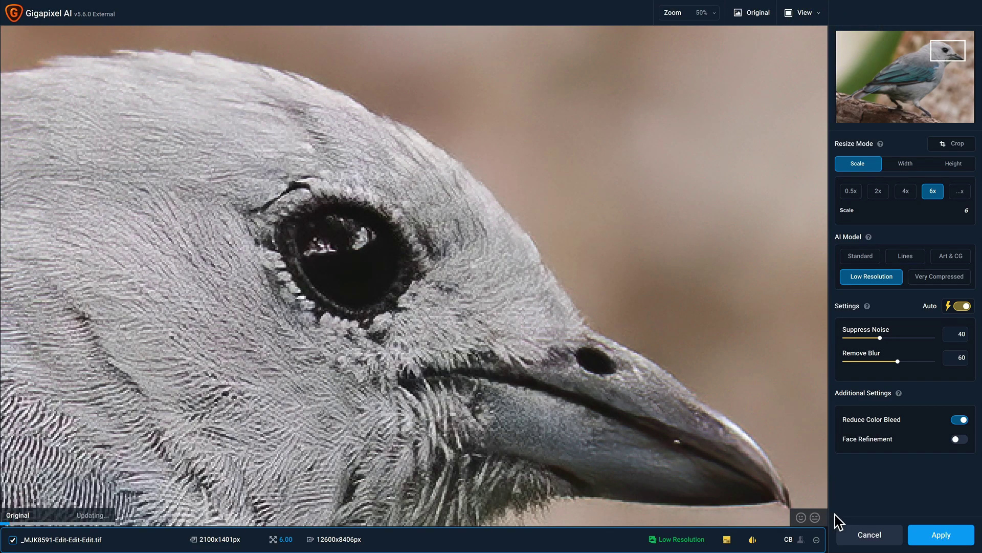
# Step: Apply the 6x upscale and view the returned 105.9 MP TIF enlarged in Lightroom
pyautogui.click(927, 536)
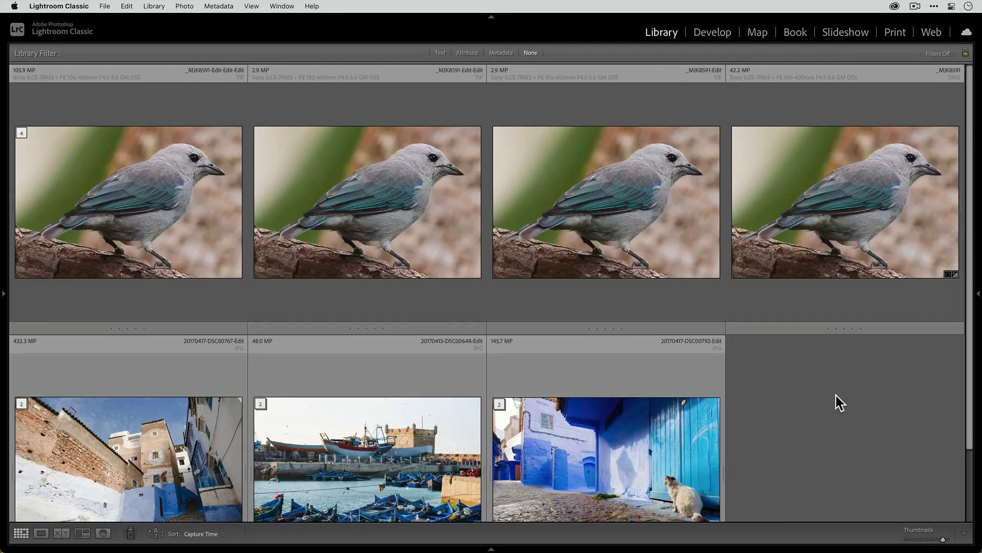
pyautogui.doubleClick(837, 271)
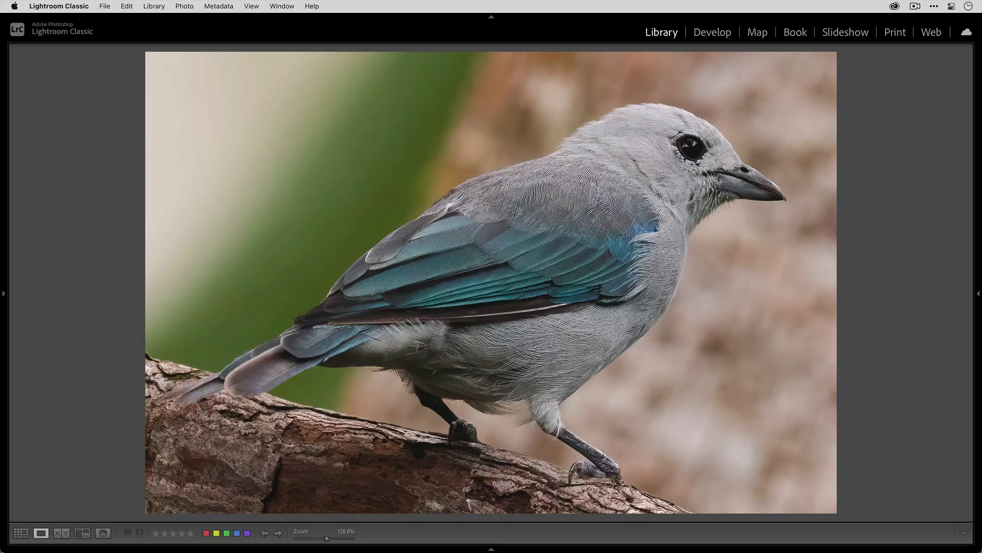
pyautogui.moveTo(327, 538); pyautogui.dragTo(301, 538)
pyautogui.press('g')
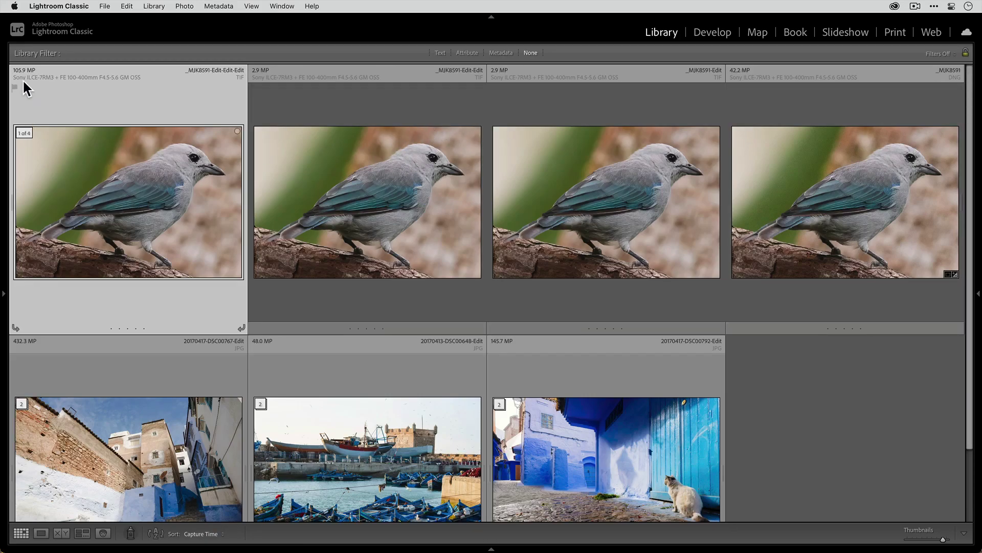
pyautogui.doubleClick(124, 200)
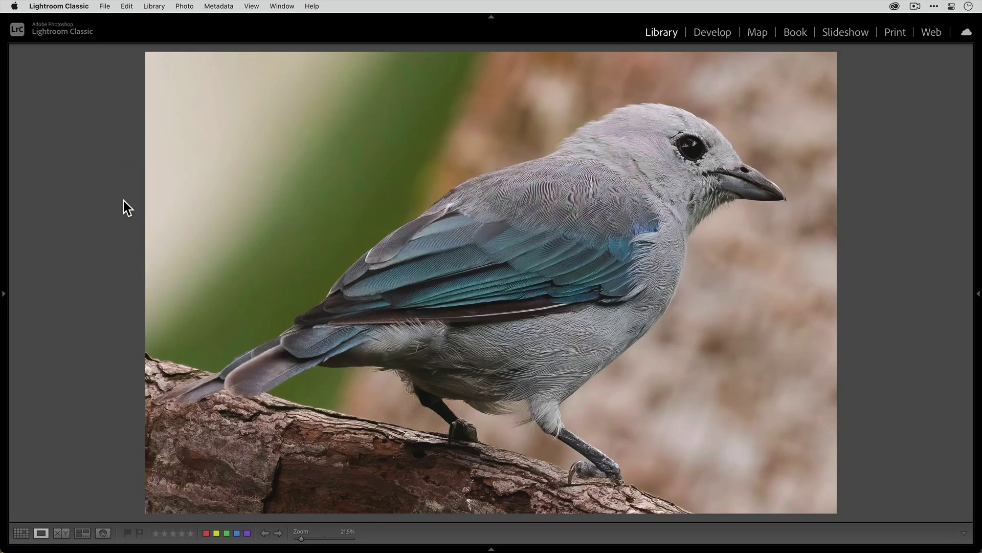
# Step: Select the original DNG and the upscaled TIF and show them side by side in Compare view
pyautogui.press('g')
pyautogui.click(817, 194)
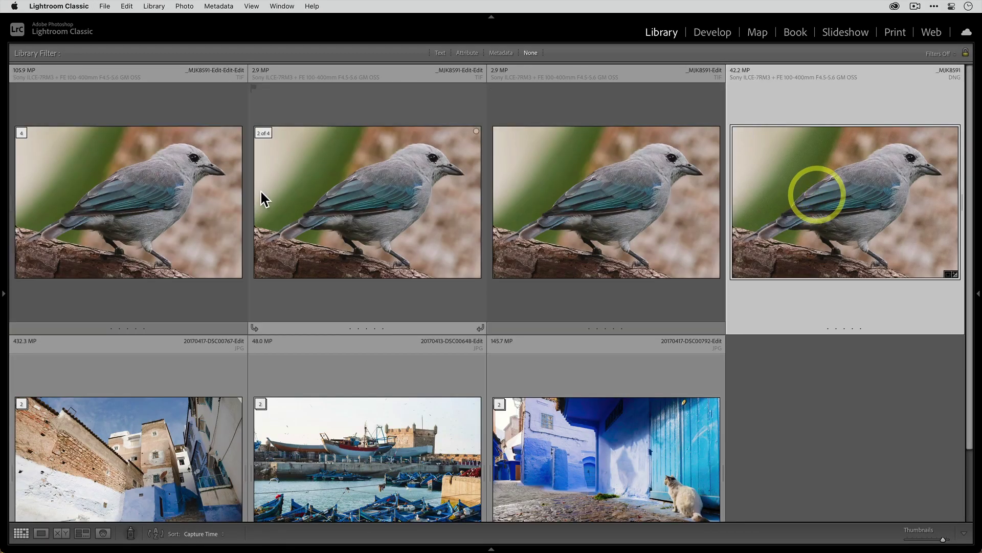
pyautogui.keyDown('super'); pyautogui.click(189, 212); pyautogui.keyUp('super')
pyautogui.press('c')
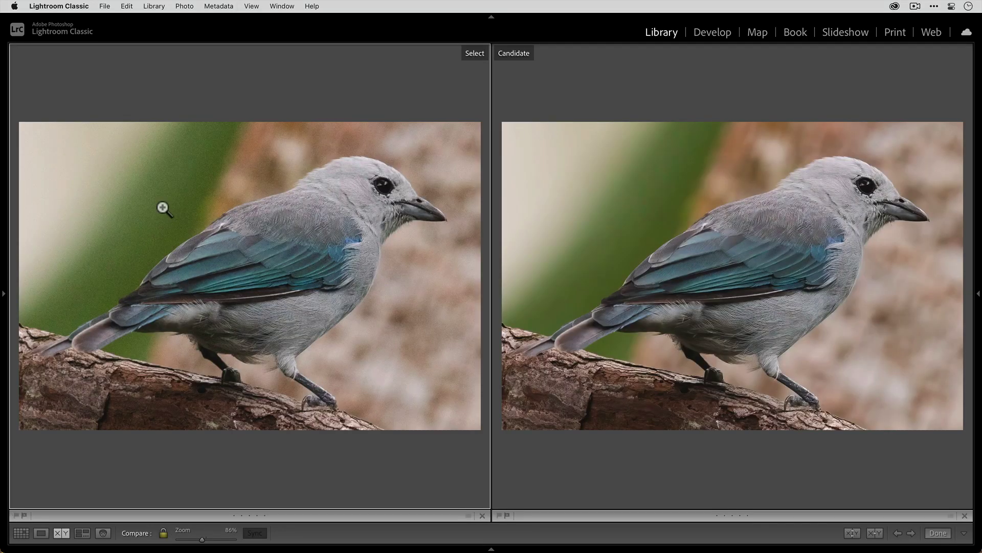